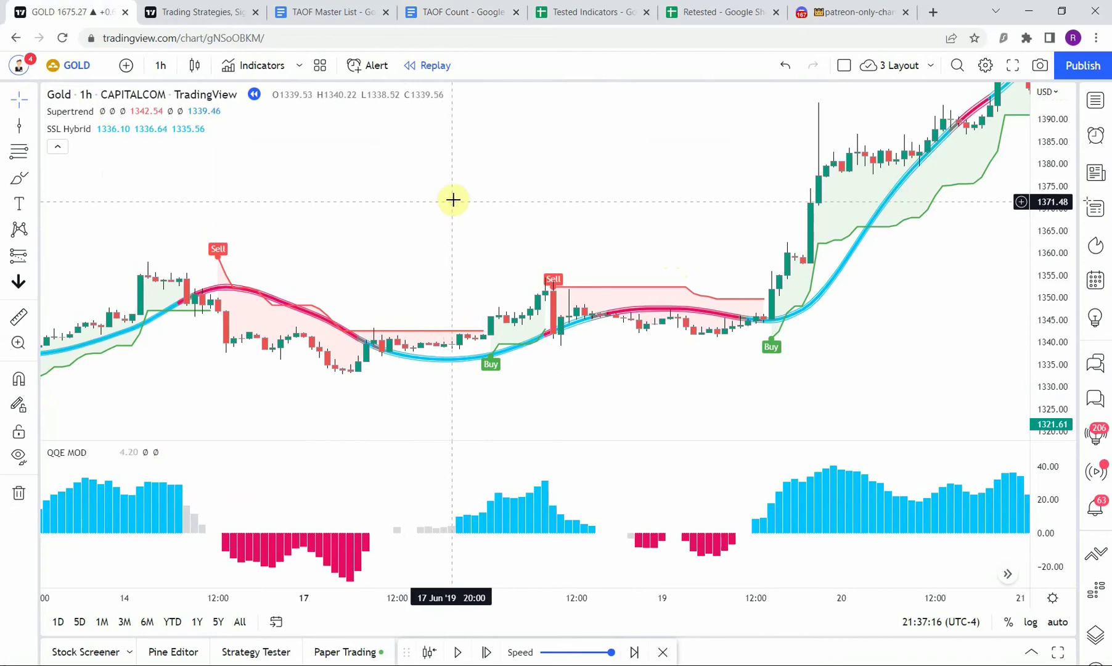
Step: Switch to the TAOF Count document listing 55 strategies, 749 indicators and 8 retested
click(454, 12)
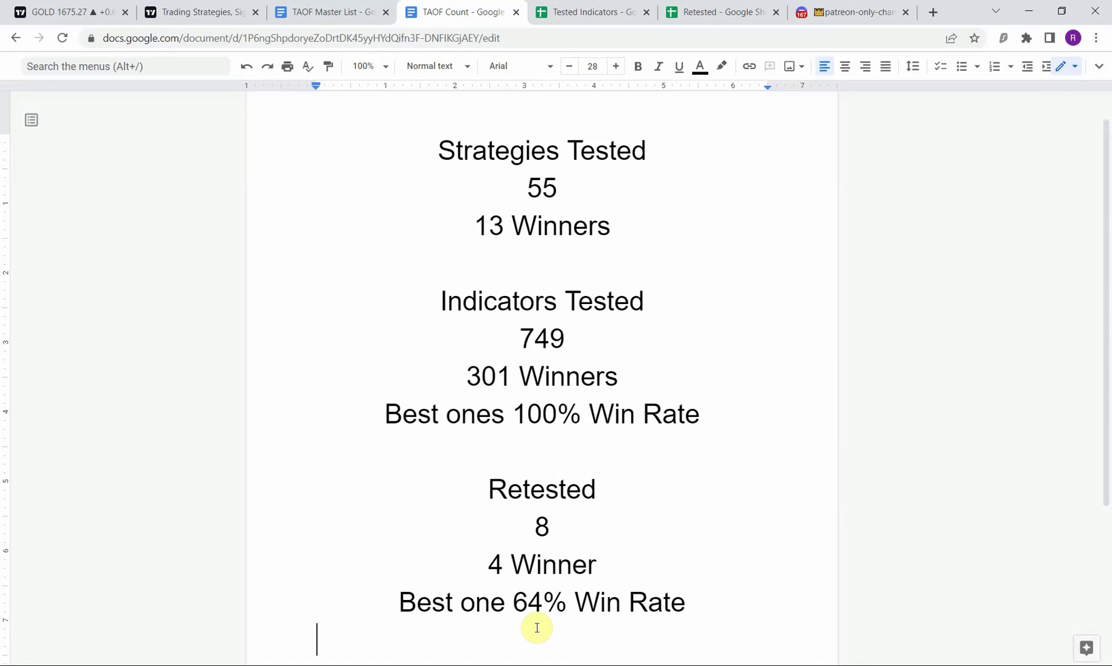
Step: Go back to the GOLD 1h chart in TradingView
click(45, 11)
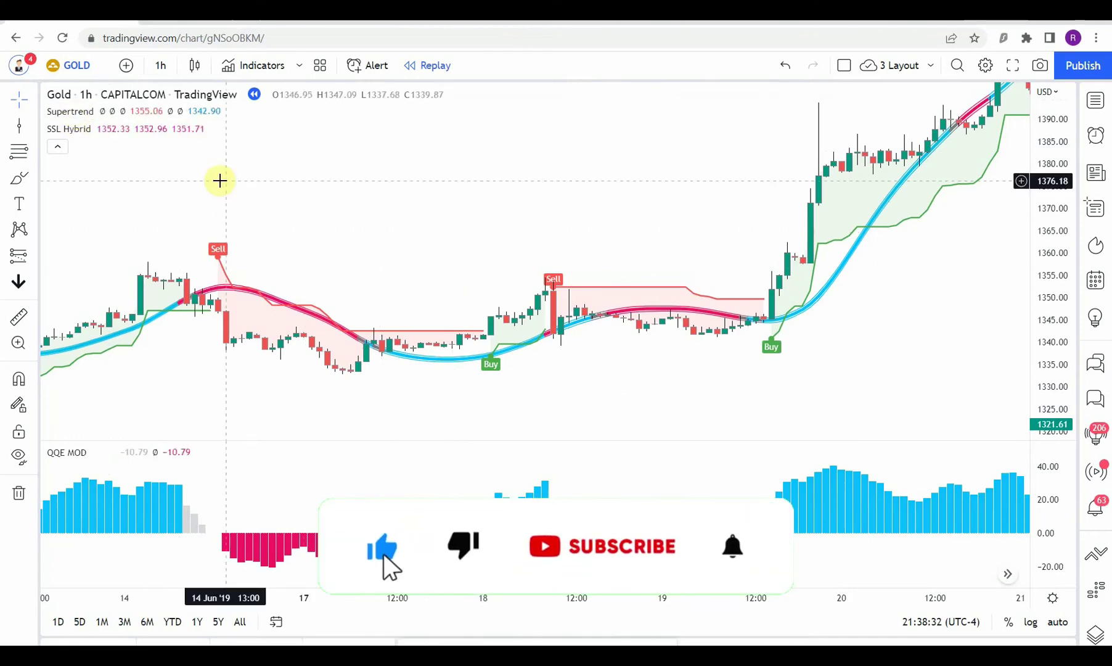
mouse_move(55, 135)
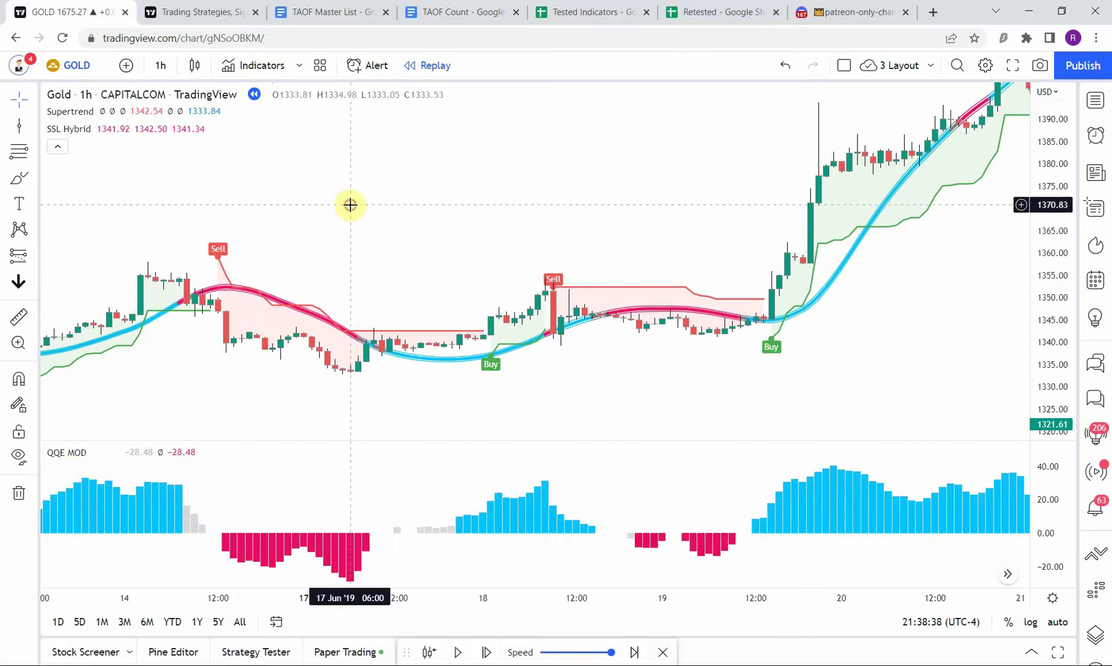
click(254, 65)
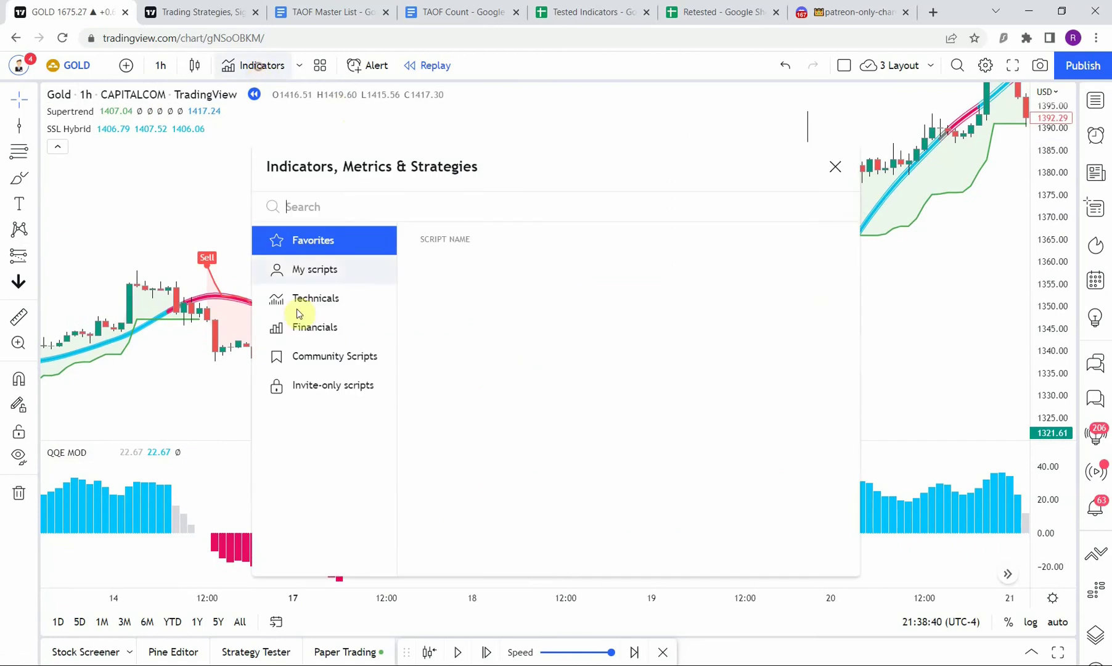
text(super)
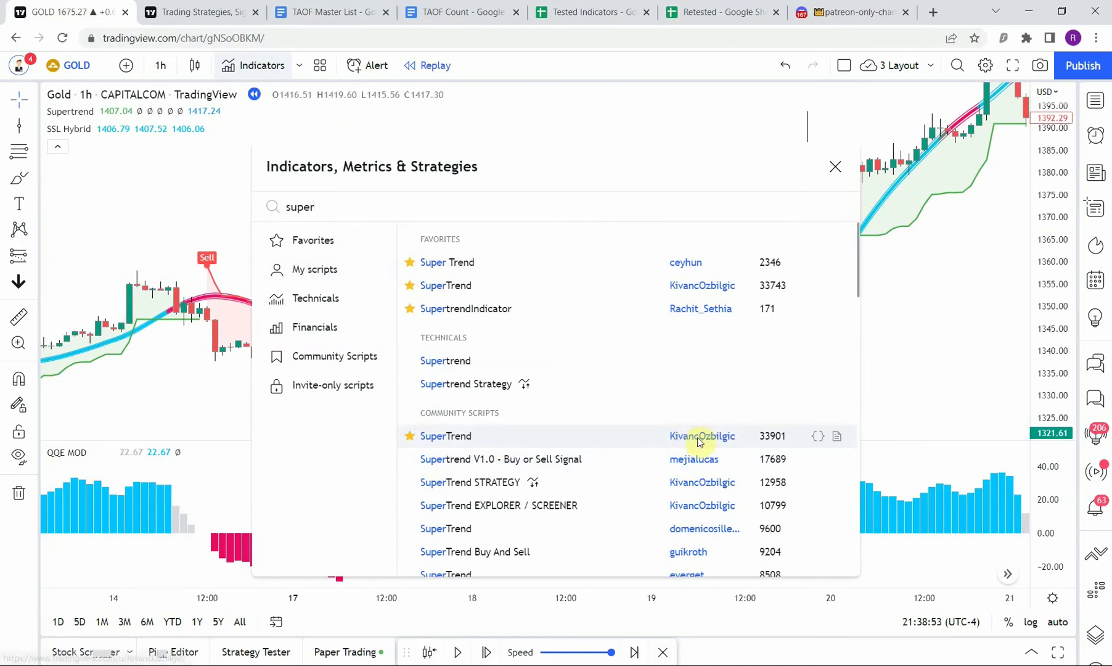
double_click(366, 212)
key(BackSpace)
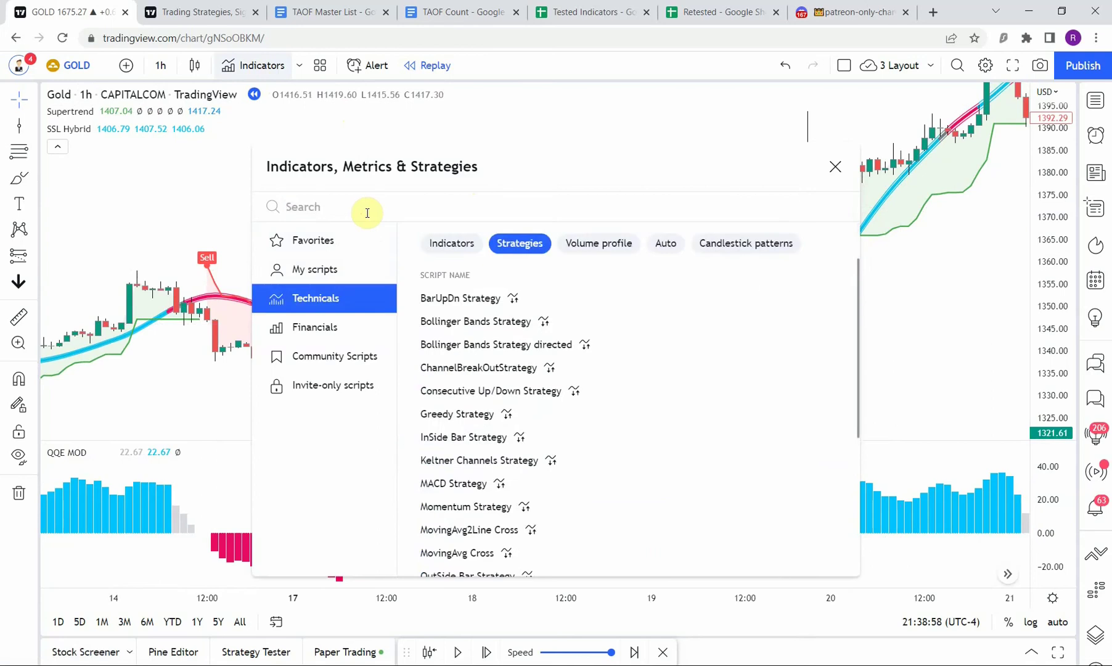
text(SSL h)
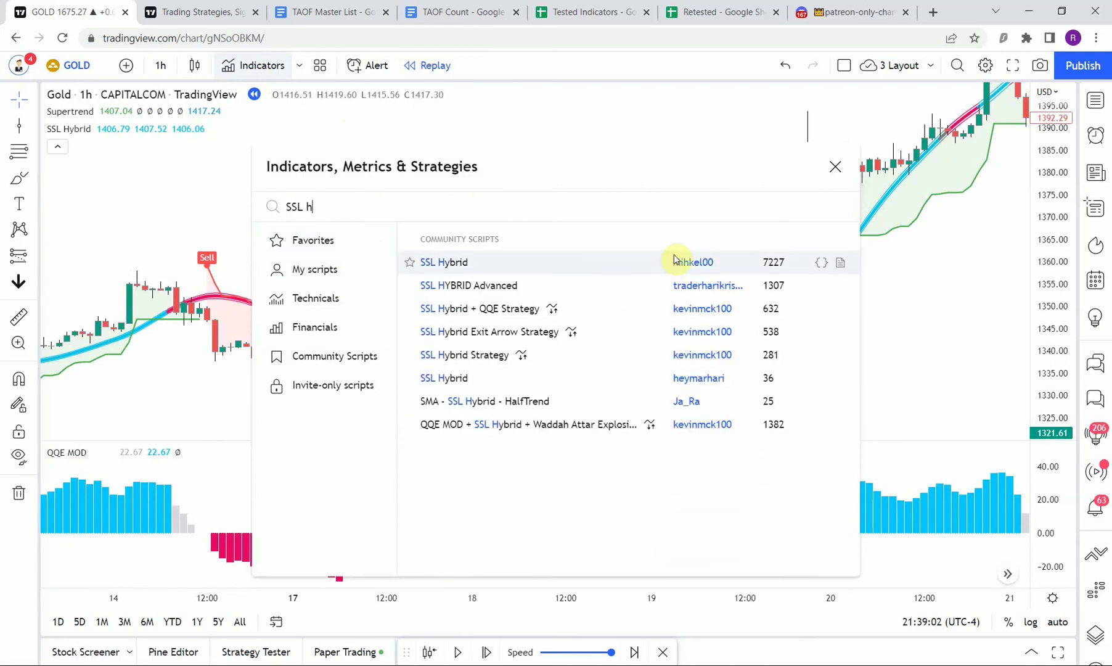
triple_click(339, 202)
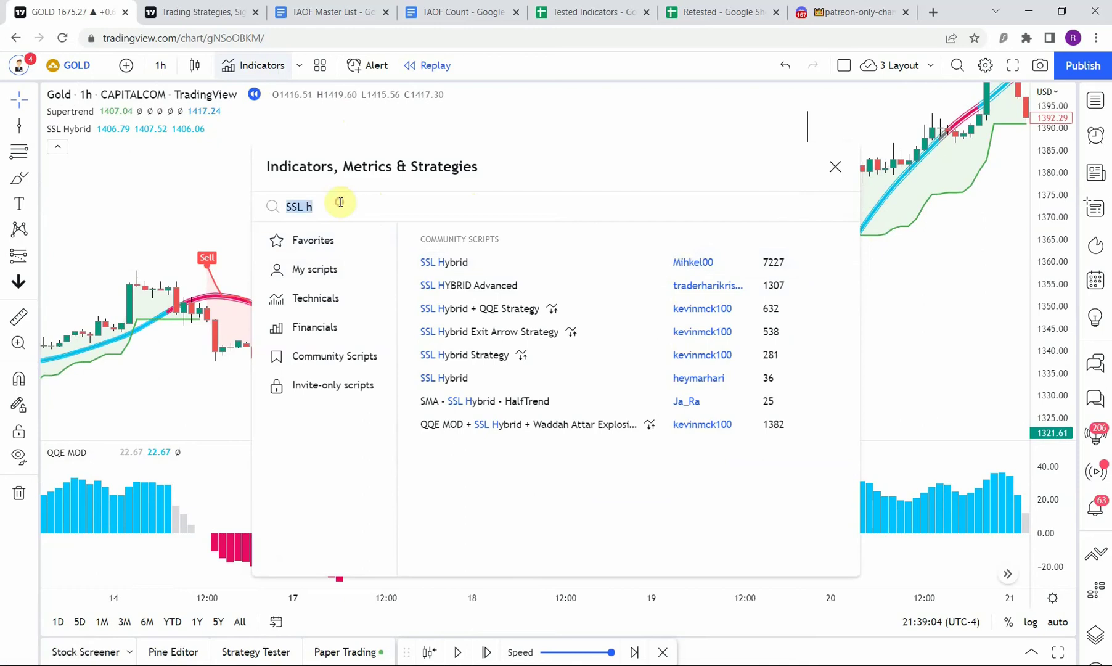
text(QQE)
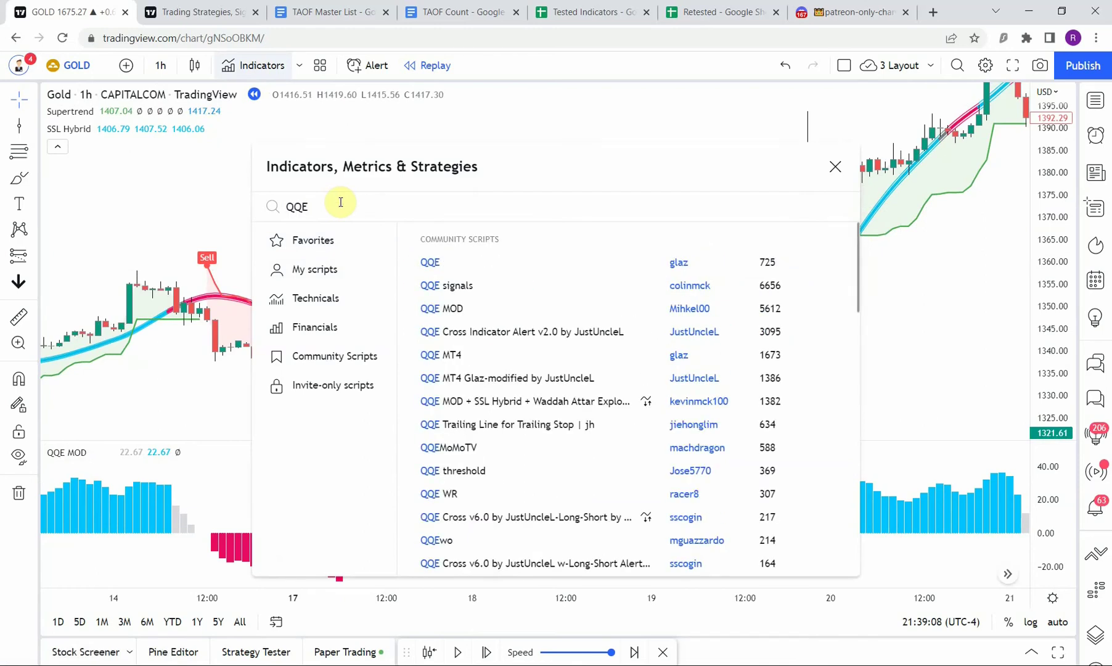
text( Mod)
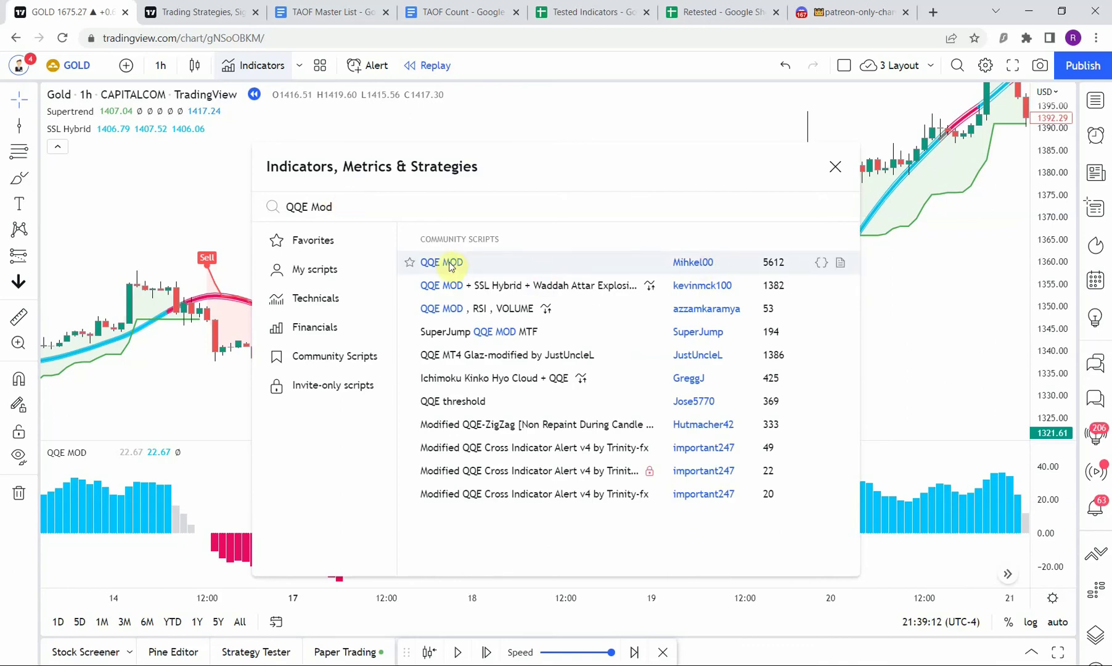
click(835, 167)
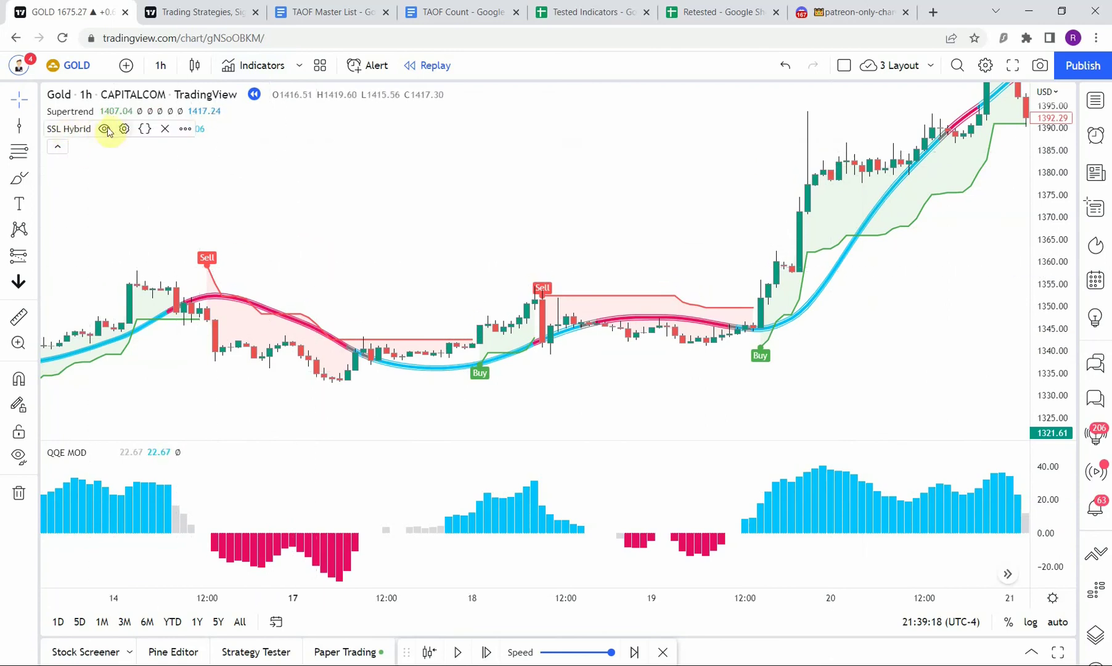
click(106, 111)
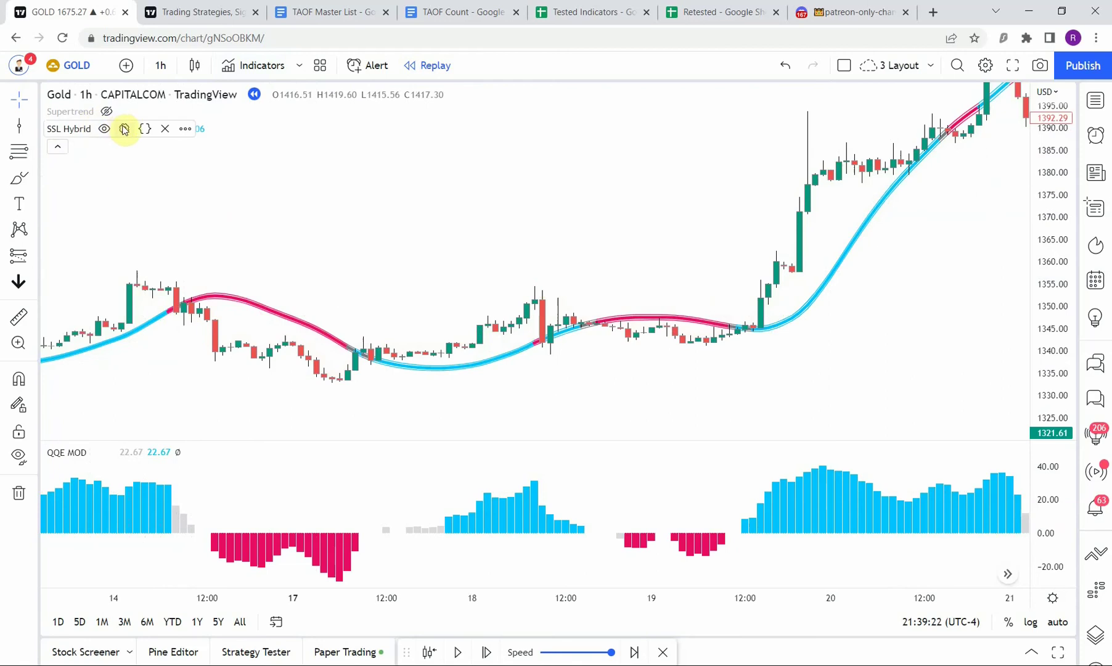
click(124, 129)
click(436, 123)
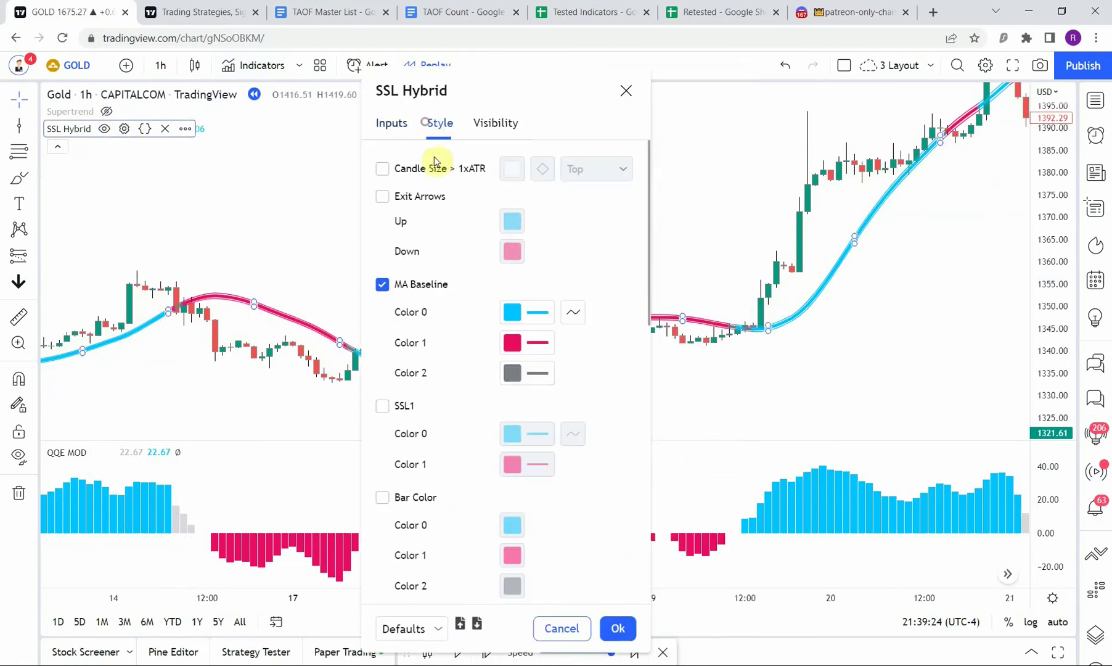
scroll(464, 393, down, 12)
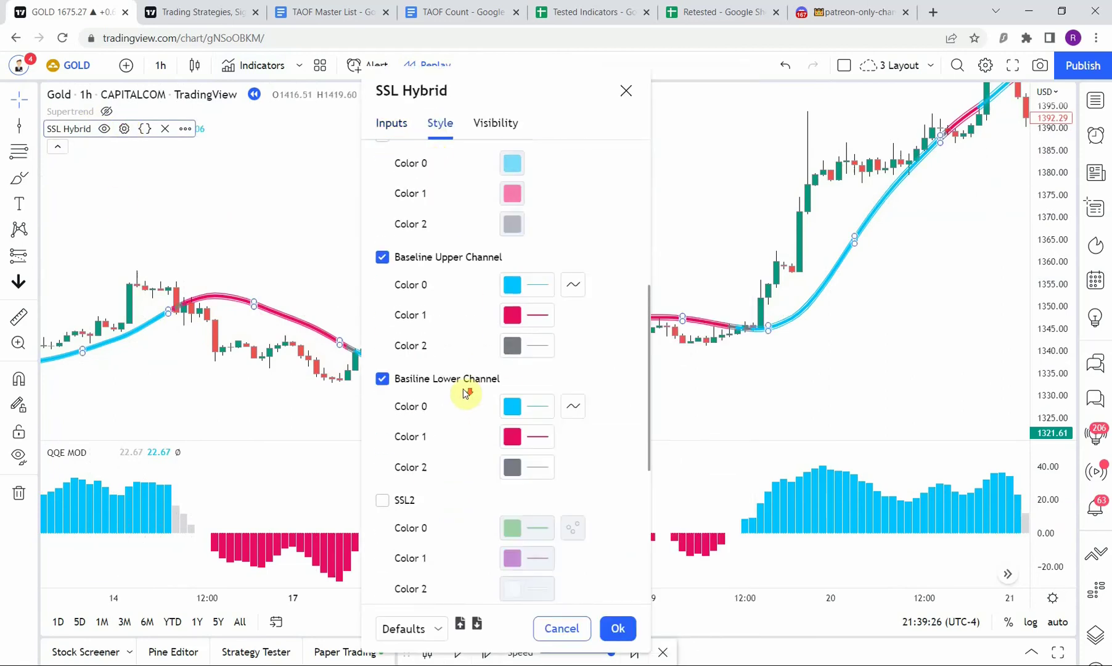
scroll(464, 392, up, 6)
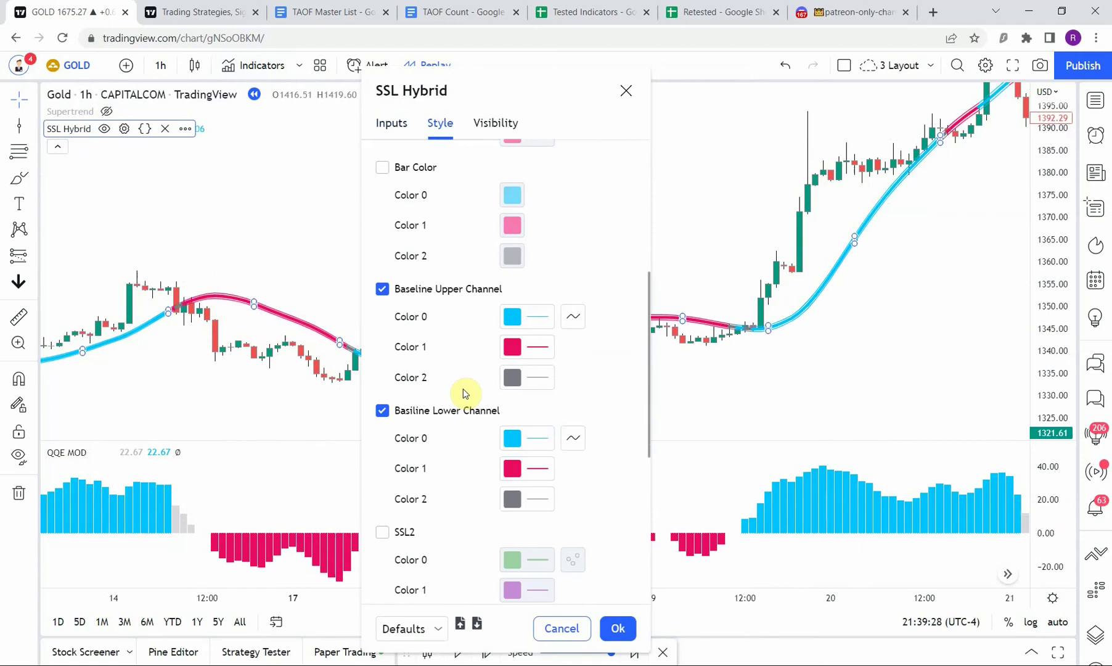
scroll(464, 393, up, 5)
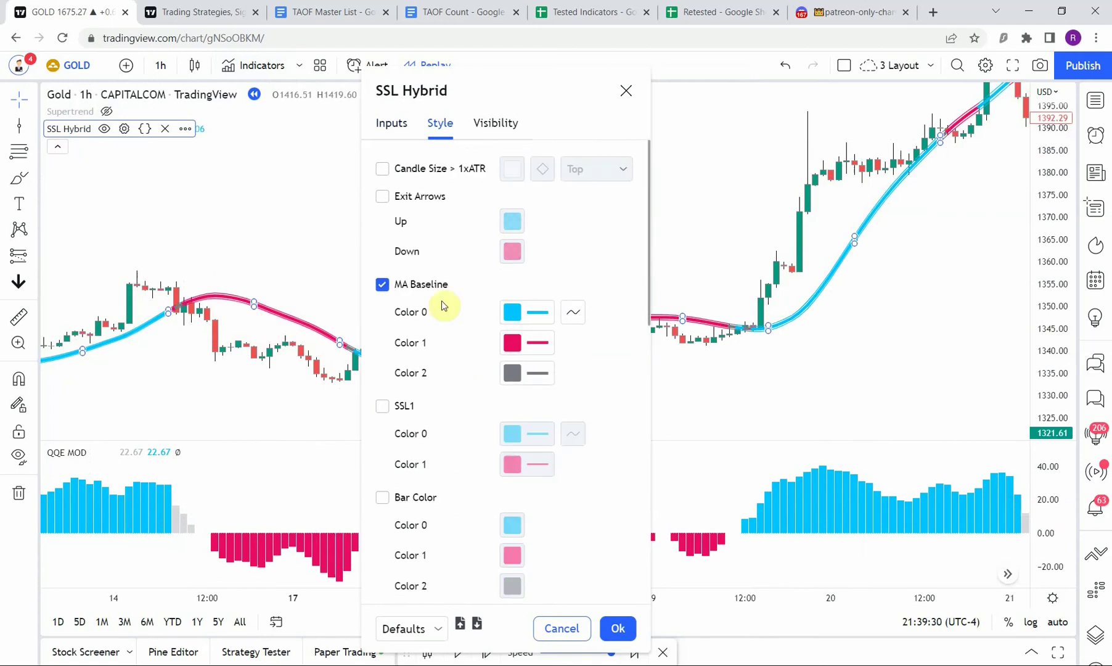
scroll(461, 395, down, 5)
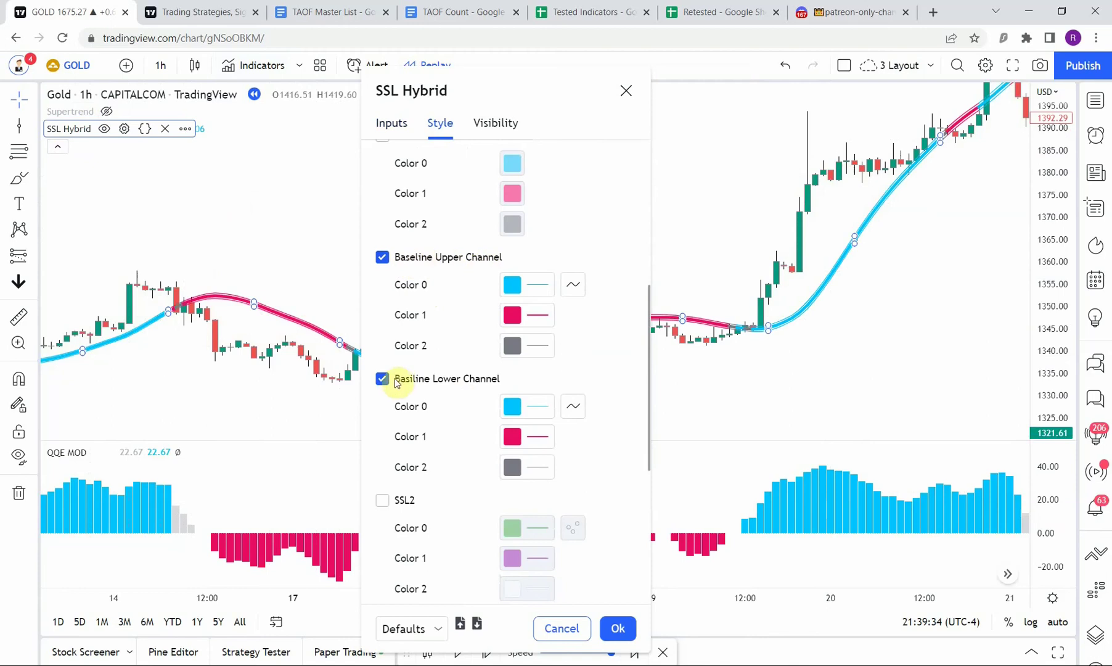
scroll(460, 437, down, 5)
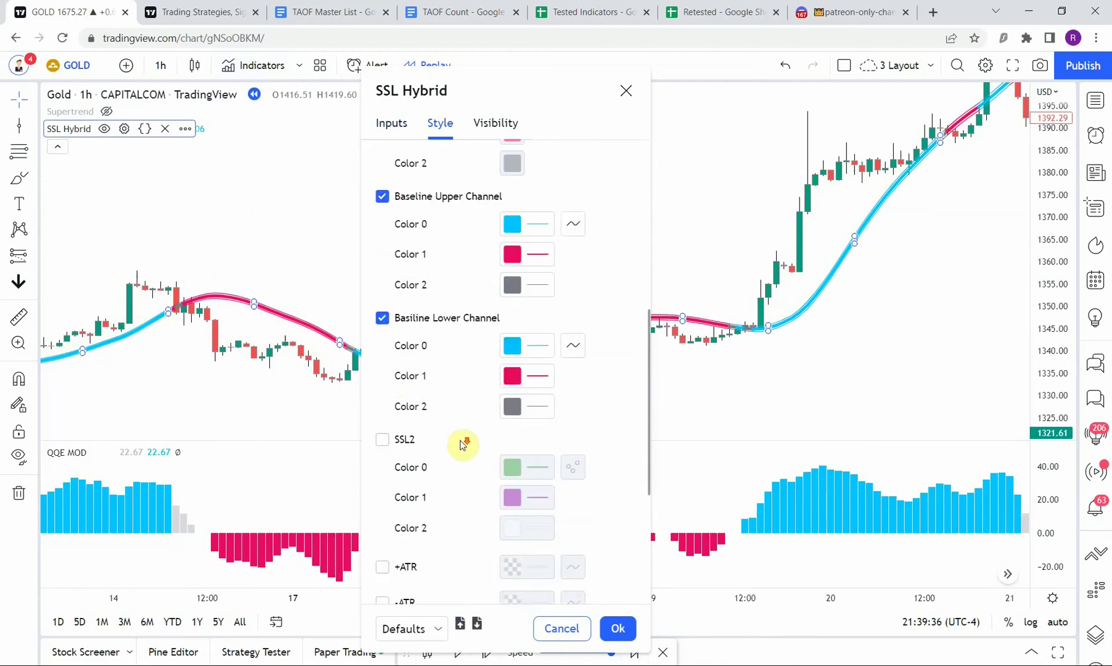
scroll(460, 481, up, 10)
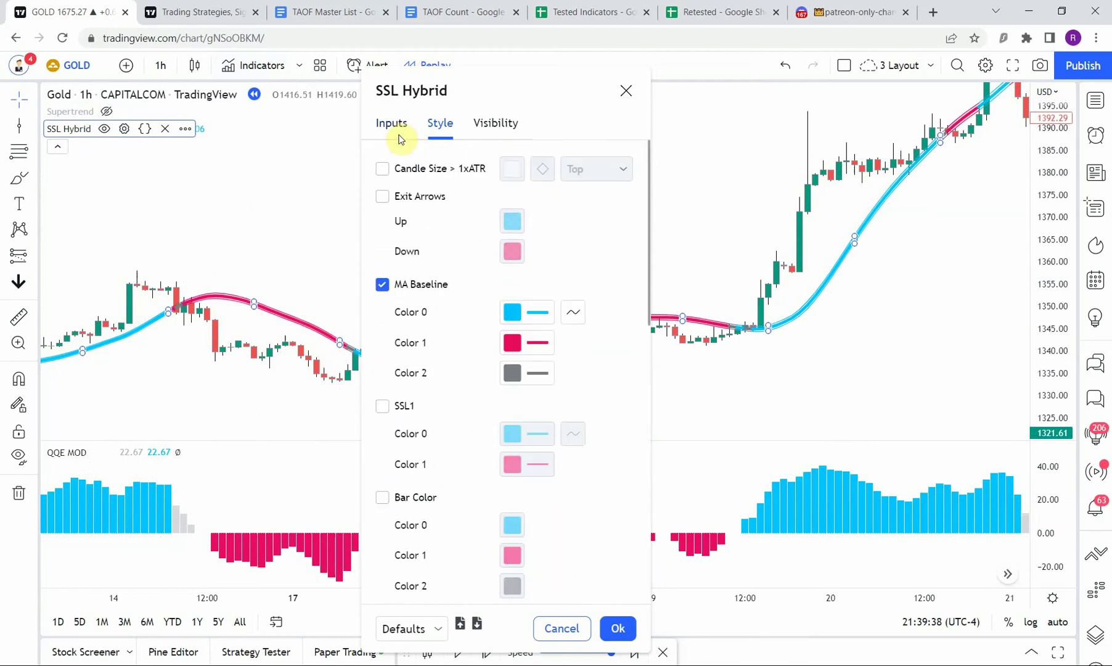
scroll(425, 419, down, 5)
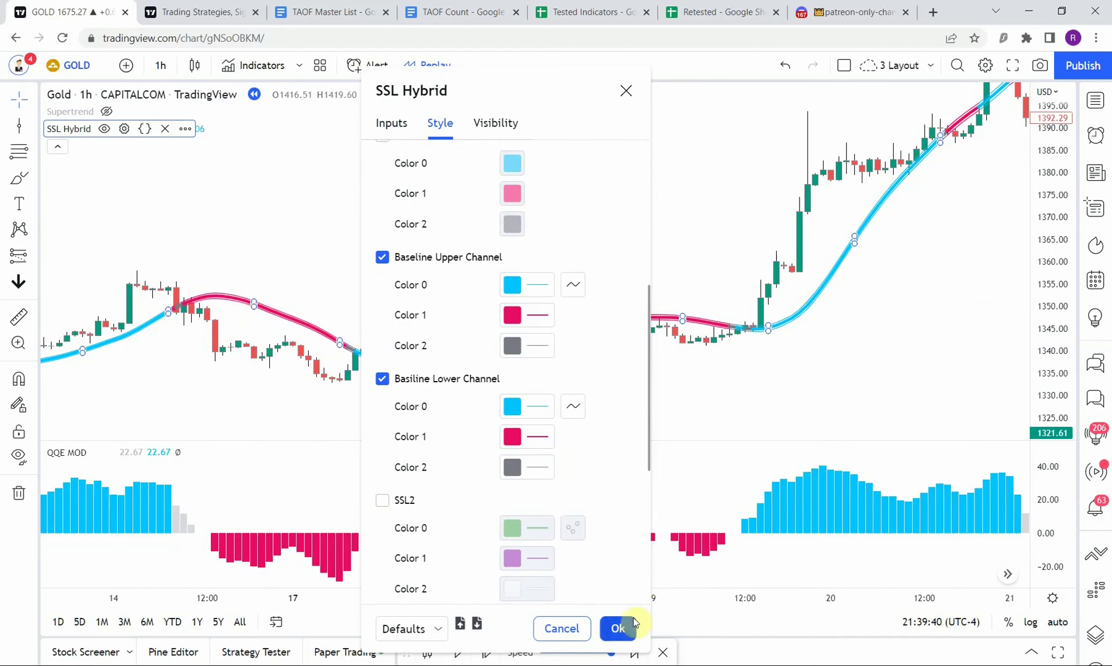
click(618, 628)
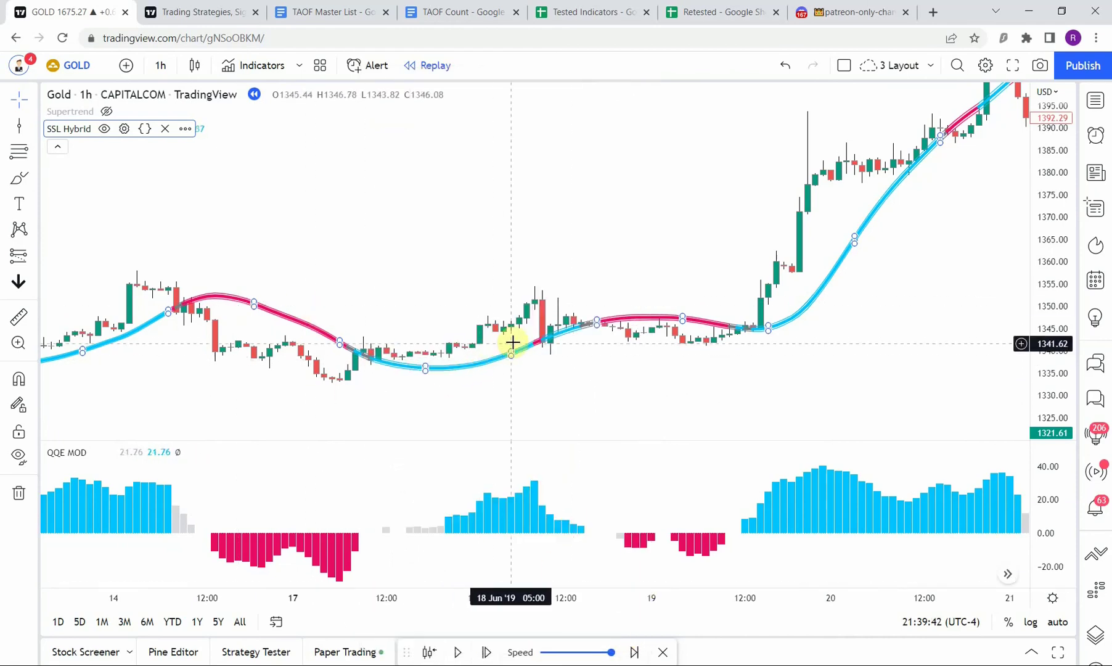
click(670, 384)
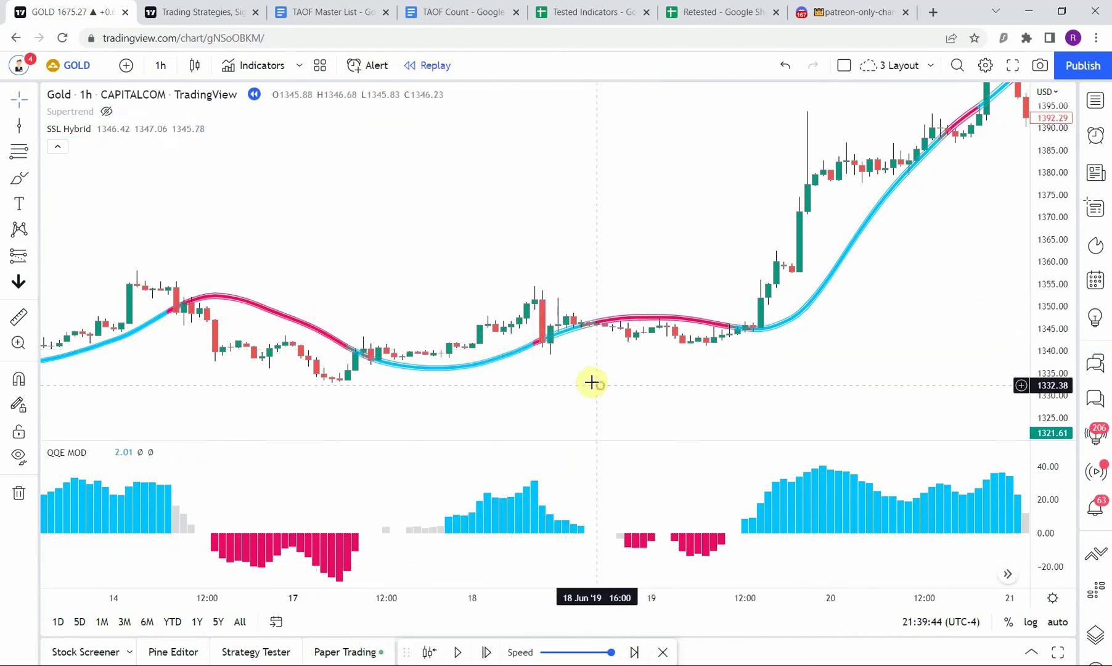
mouse_move(56, 122)
click(105, 111)
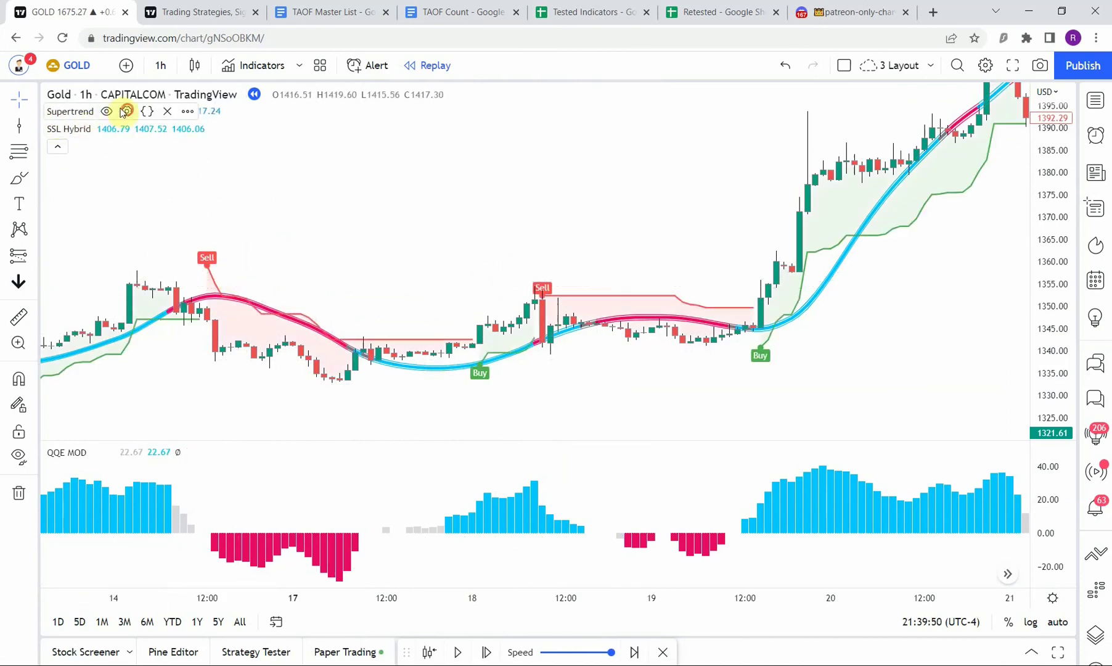
click(127, 111)
click(448, 123)
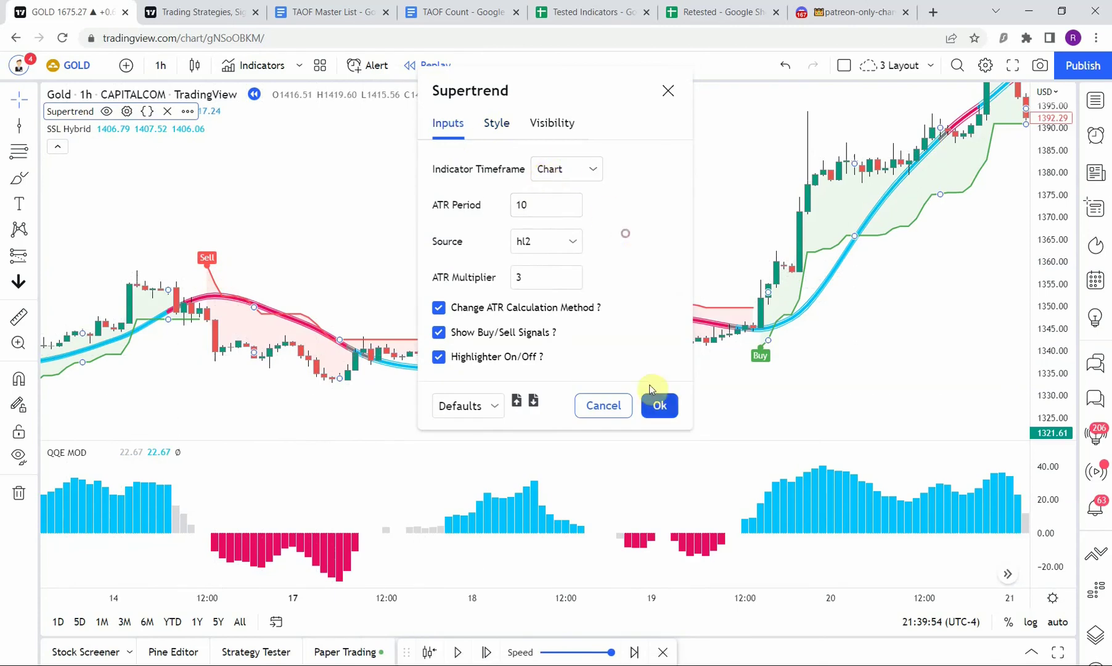
click(657, 407)
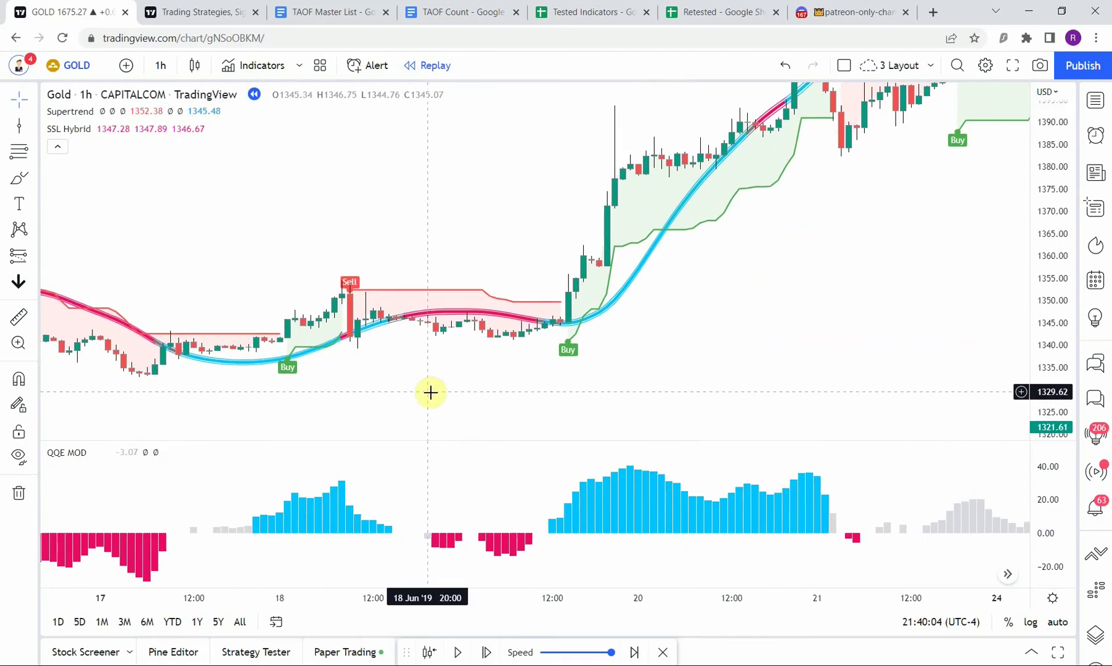
drag(430, 394, 435, 398)
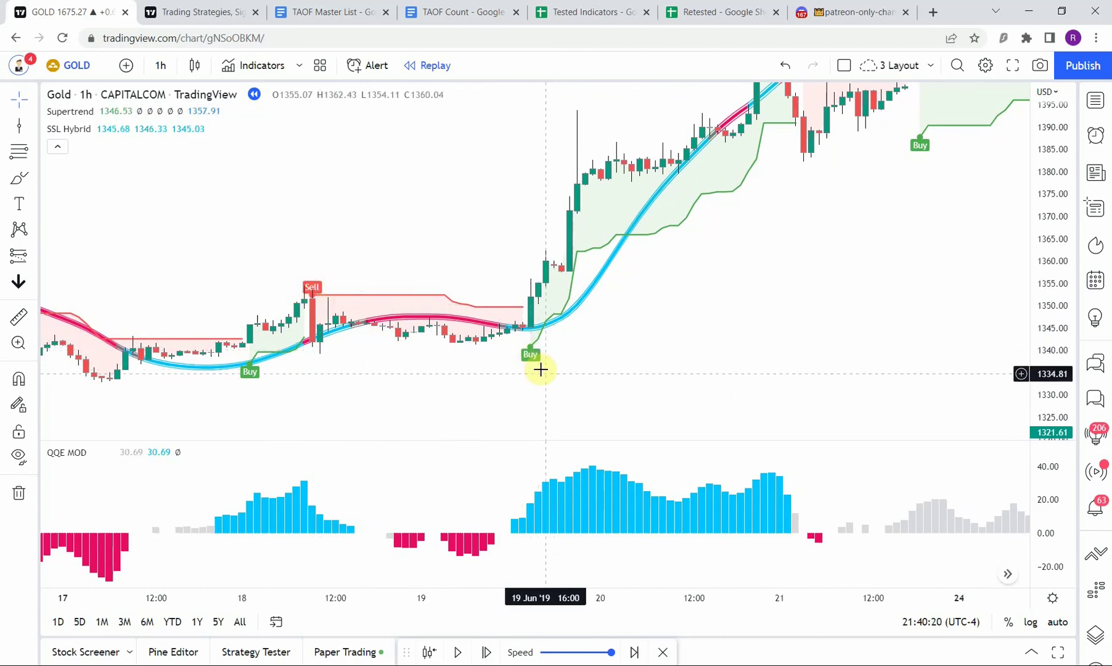
drag(568, 384, 566, 376)
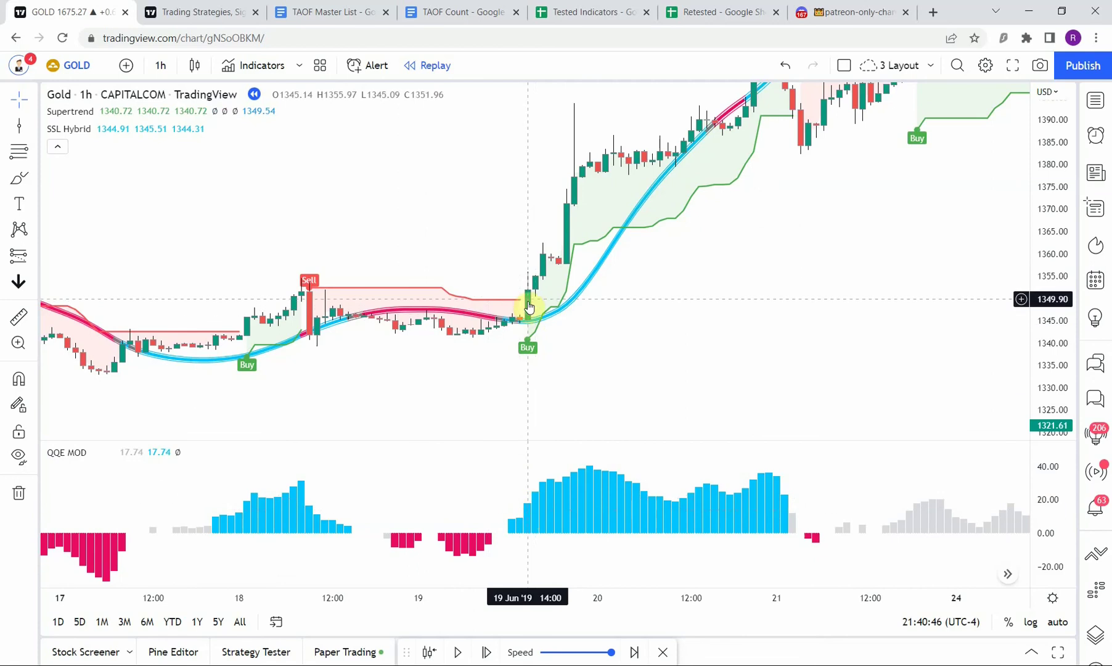
click(19, 126)
click(526, 355)
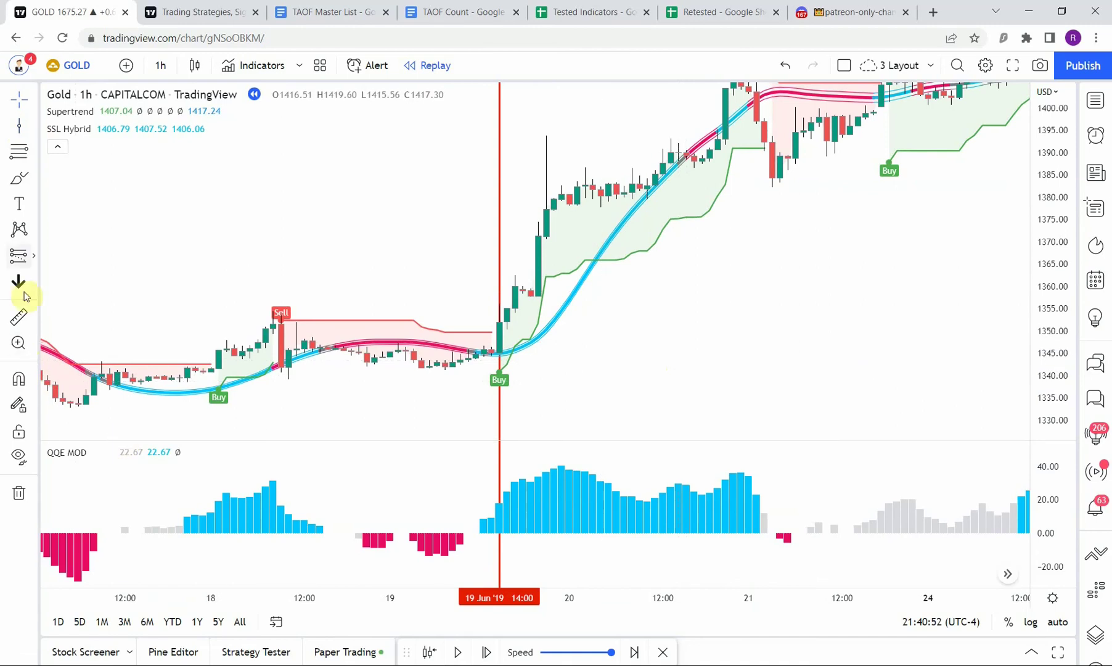
click(34, 255)
click(88, 259)
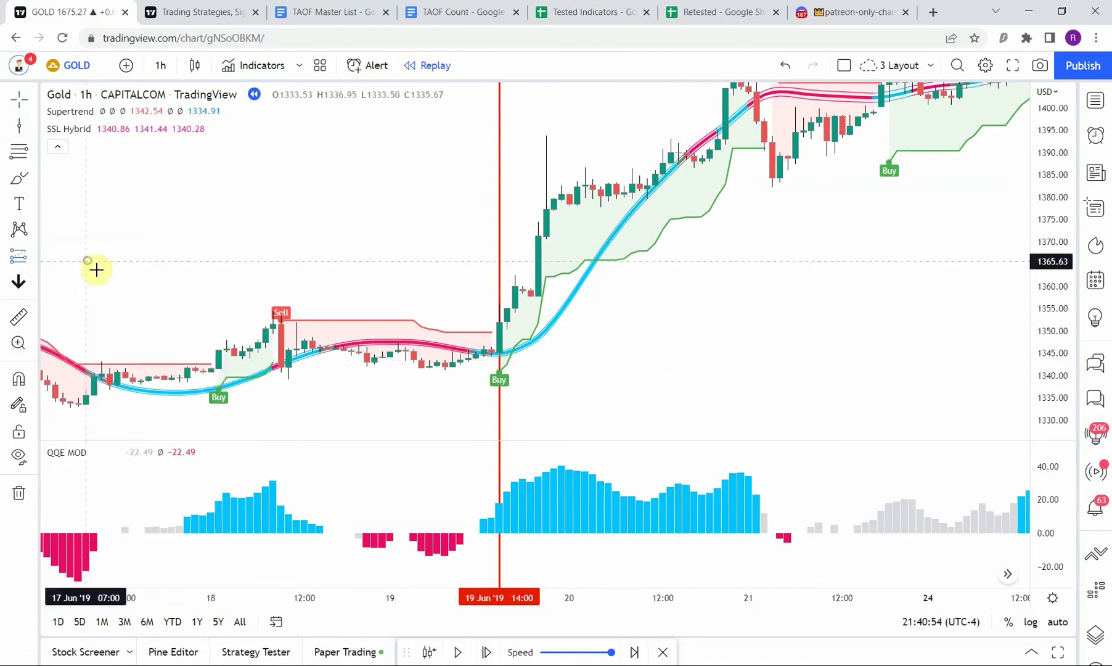
click(516, 322)
click(524, 497)
drag(519, 397, 511, 356)
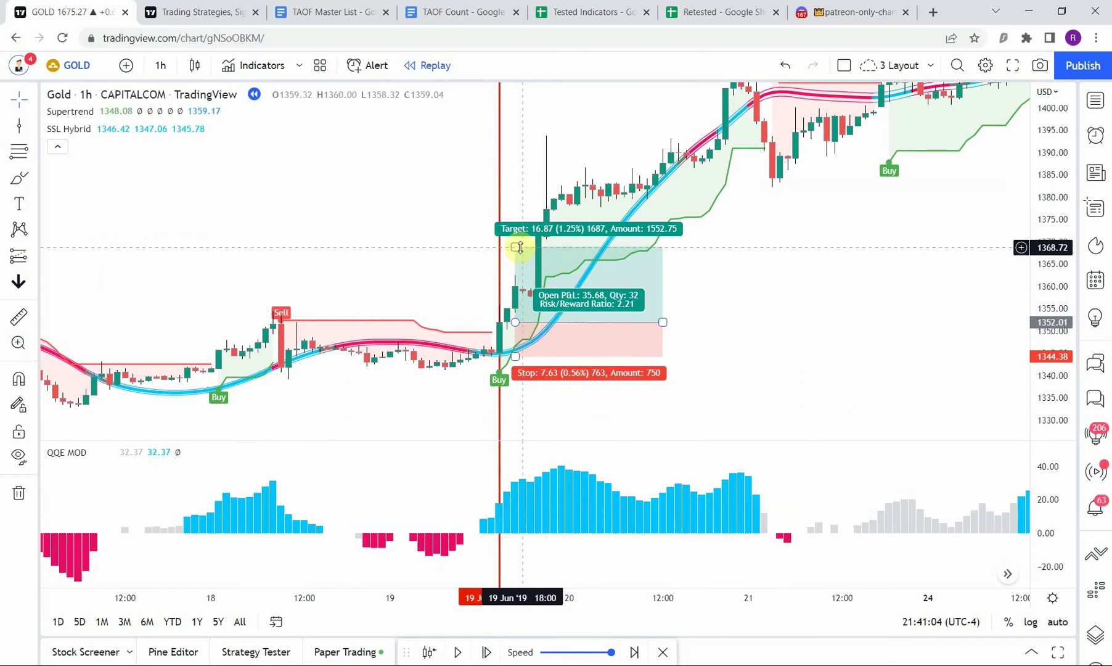
drag(515, 247, 514, 253)
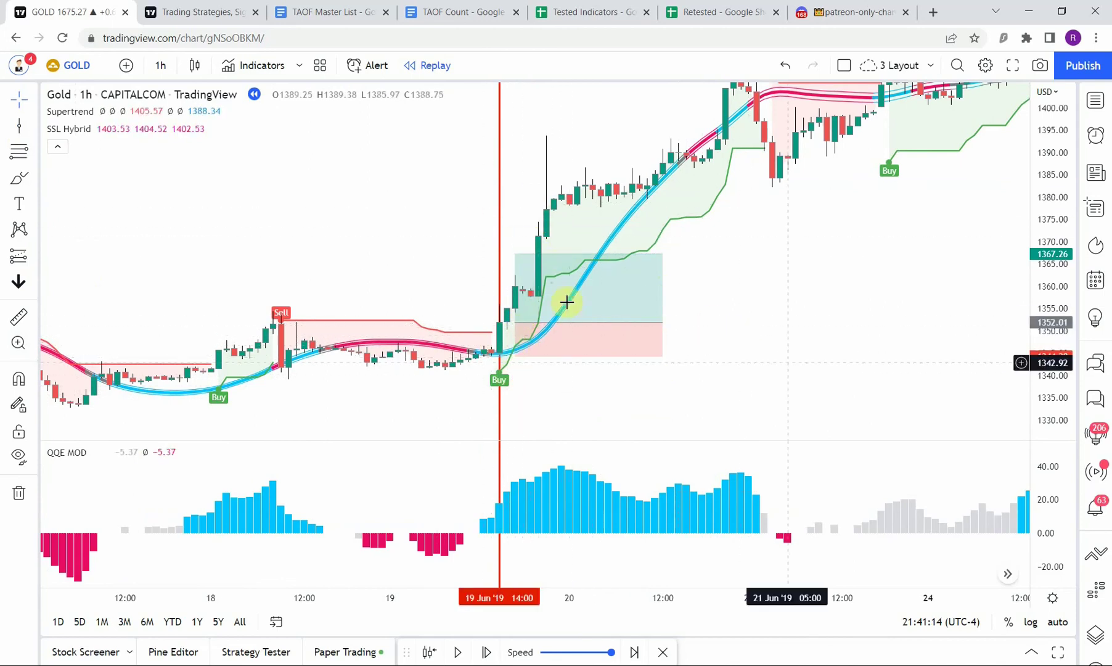
click(663, 323)
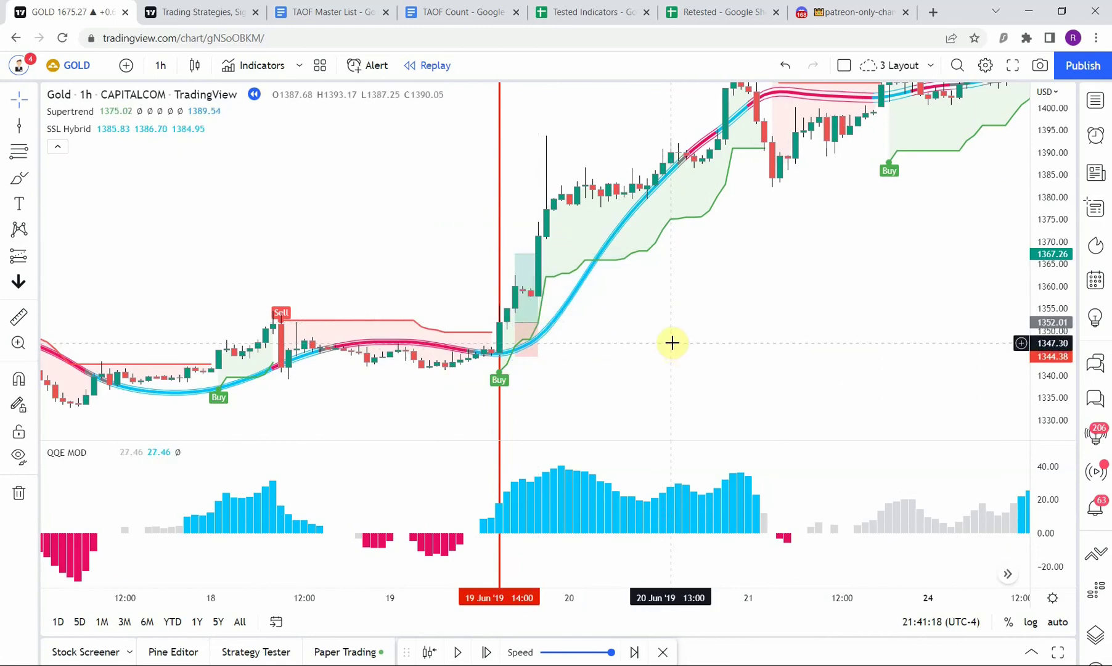
click(527, 290)
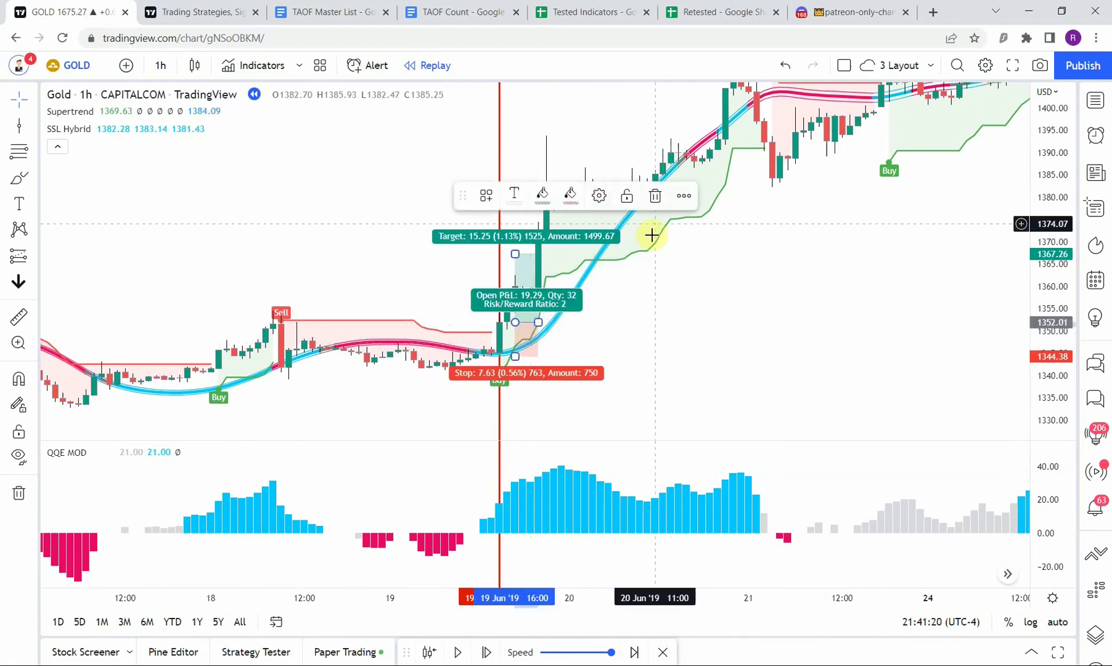
click(655, 195)
drag(665, 320, 657, 320)
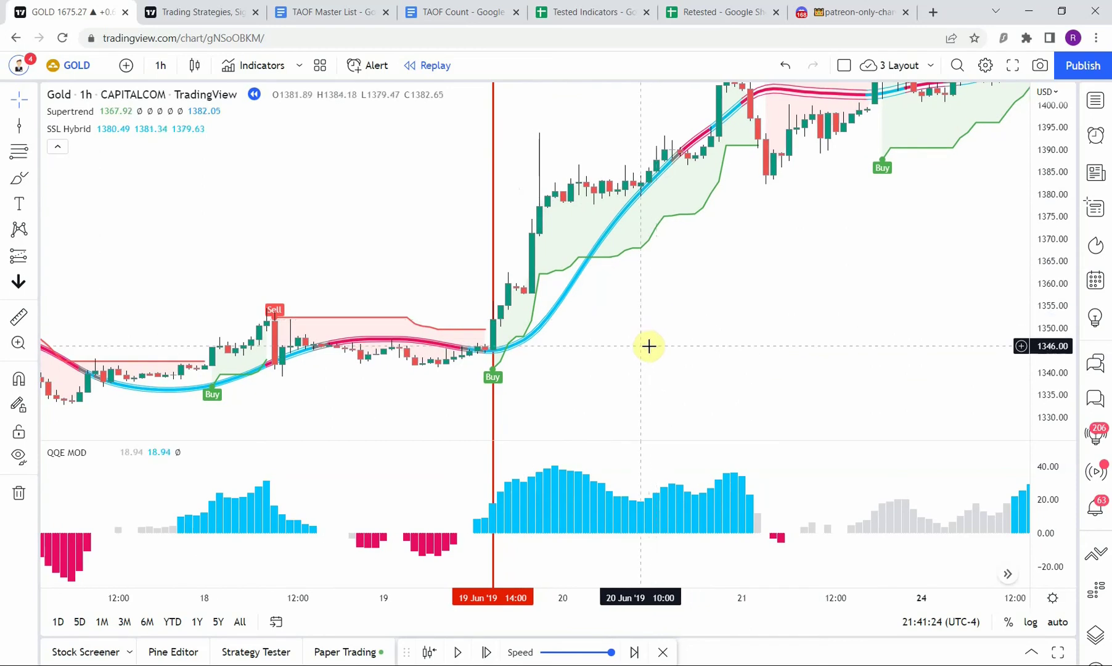
drag(633, 355, 584, 364)
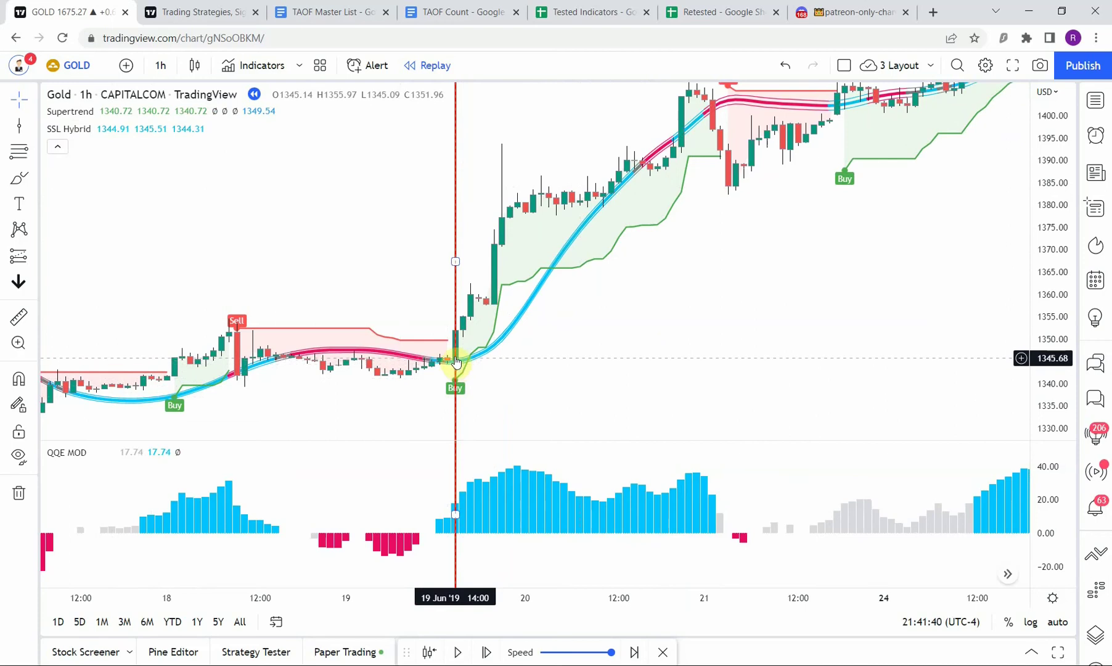
Step: Start the replay at the 19 Jun '19 14:00 Buy bar and scroll forward through the rally
click(538, 378)
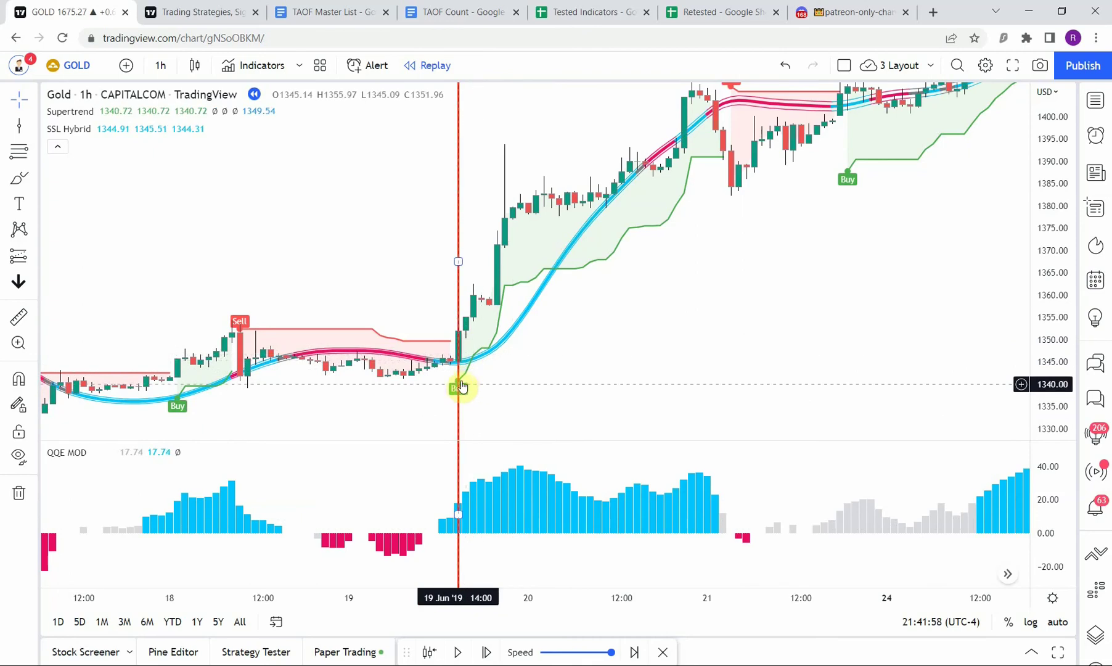
scroll(576, 391, right, 1)
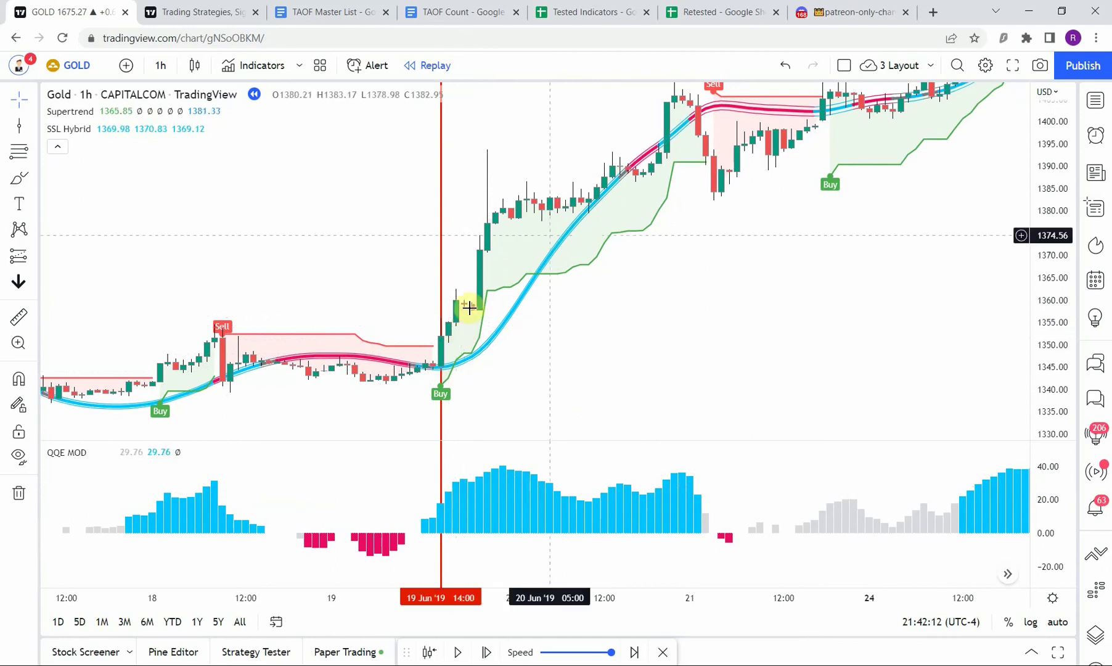
scroll(774, 351, right, 3)
Step: Follow the trade into 24–27 Jun, advancing the replay by one bar
drag(774, 352, 273, 388)
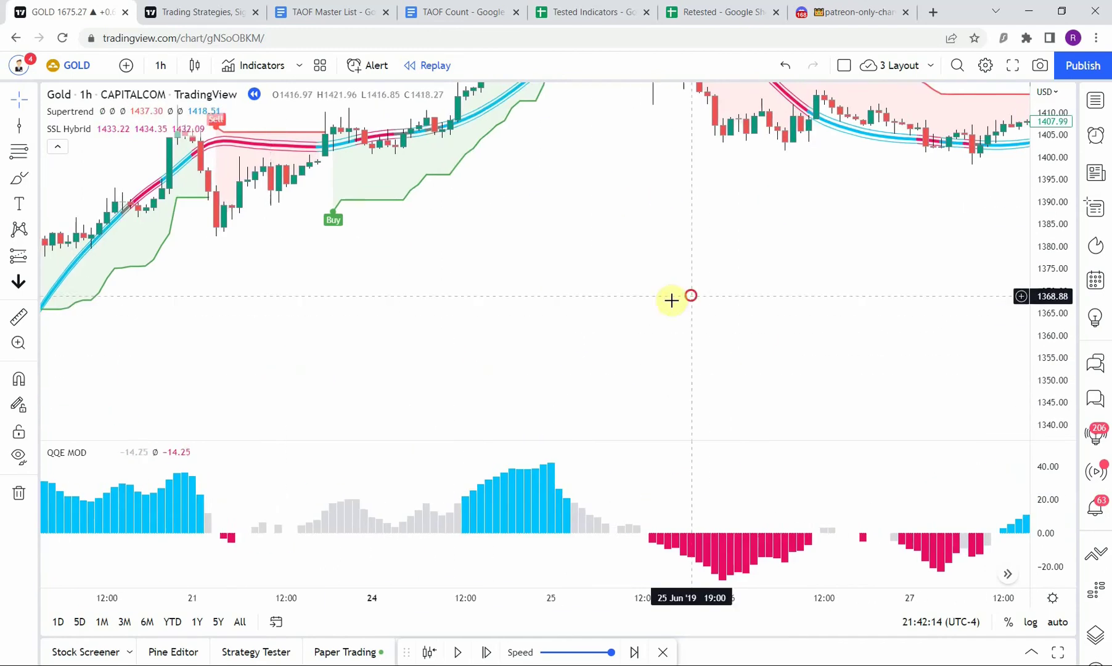
drag(697, 401, 750, 372)
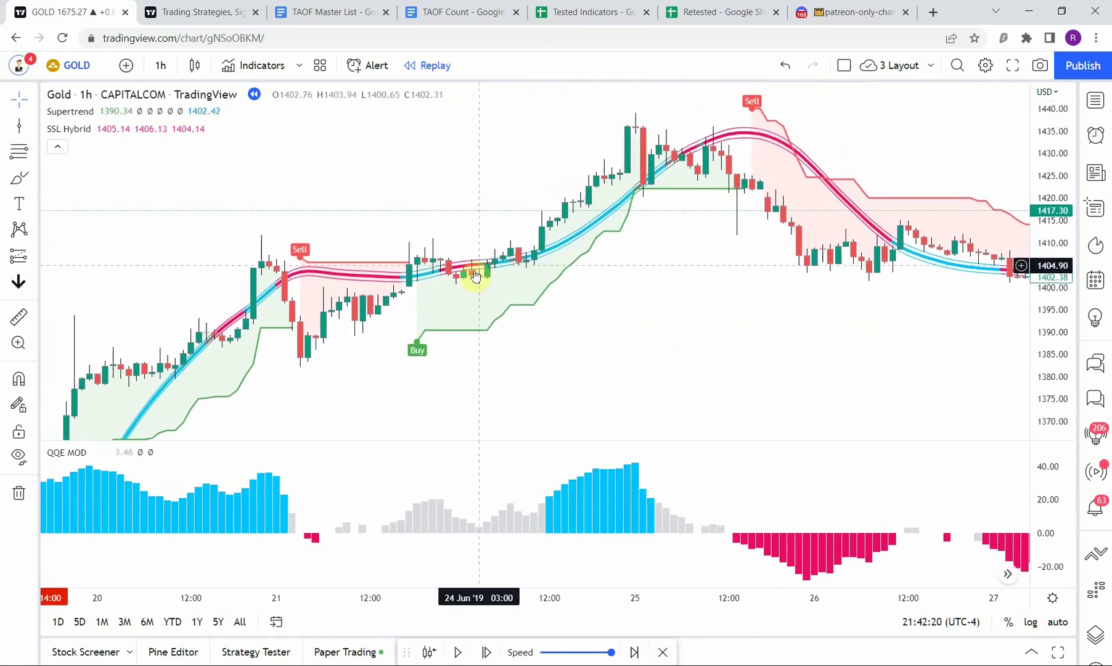
key(shift+Right)
key(shift+Right)
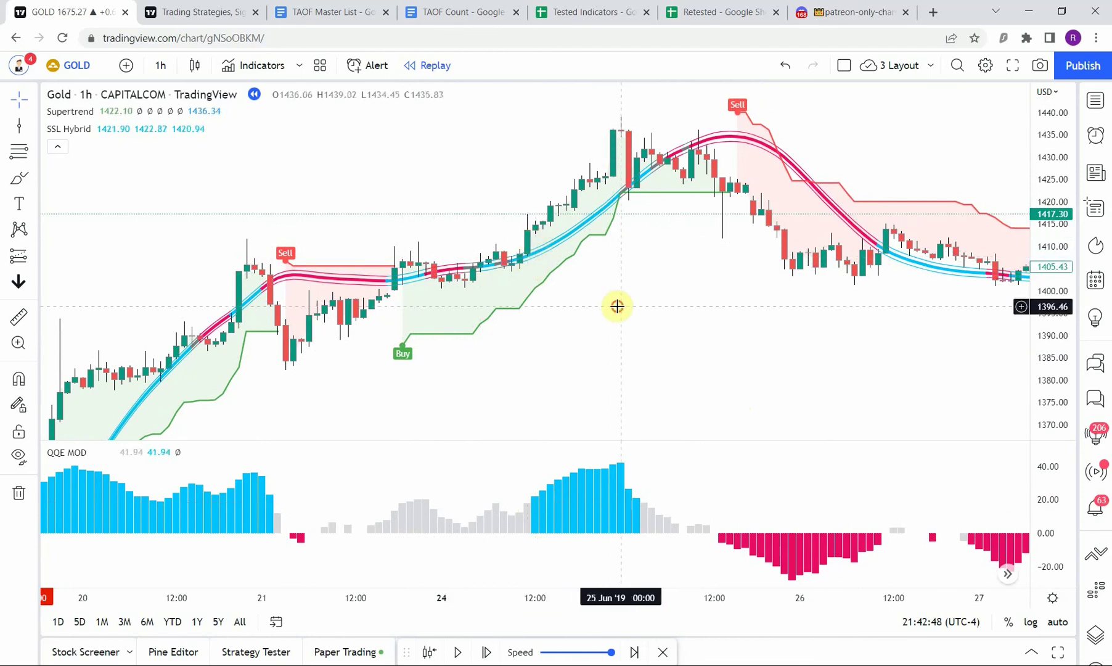
drag(613, 301, 559, 320)
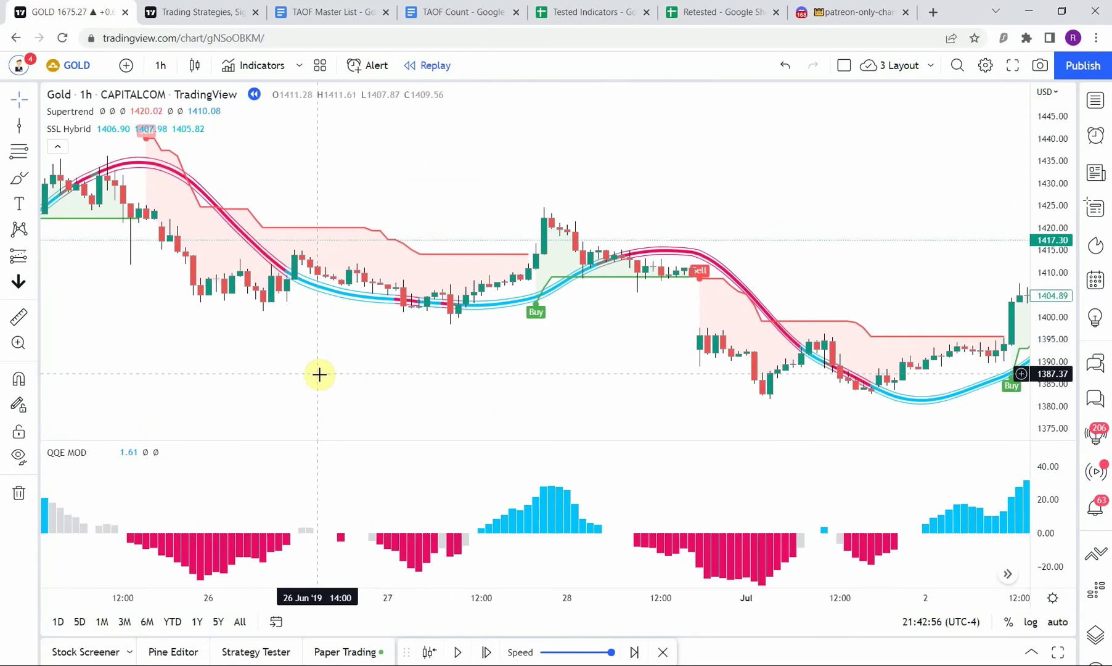
Step: Pan back to 19 Jun and delete the red vertical entry line
drag(331, 369, 491, 370)
drag(367, 392, 698, 375)
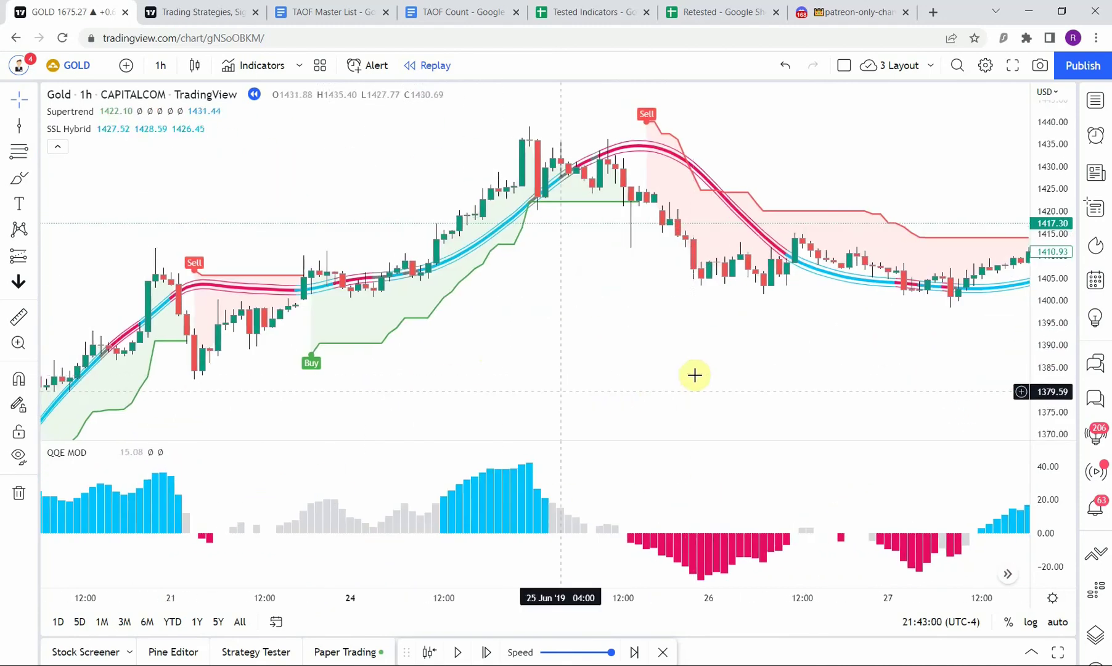
drag(313, 357, 727, 345)
drag(561, 331, 885, 257)
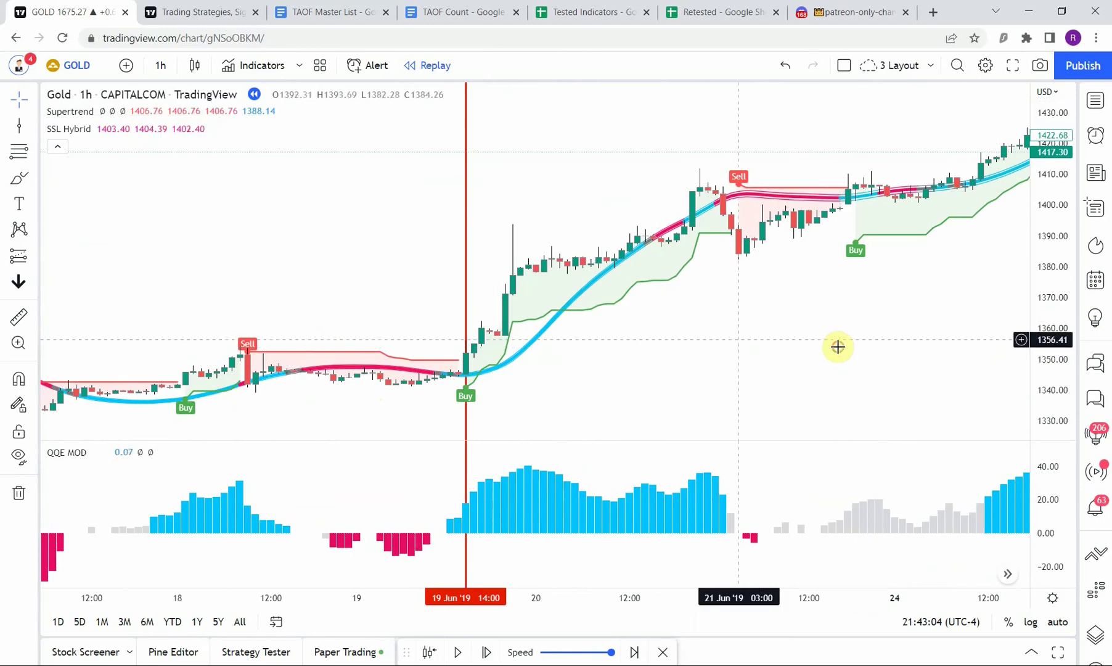
click(467, 250)
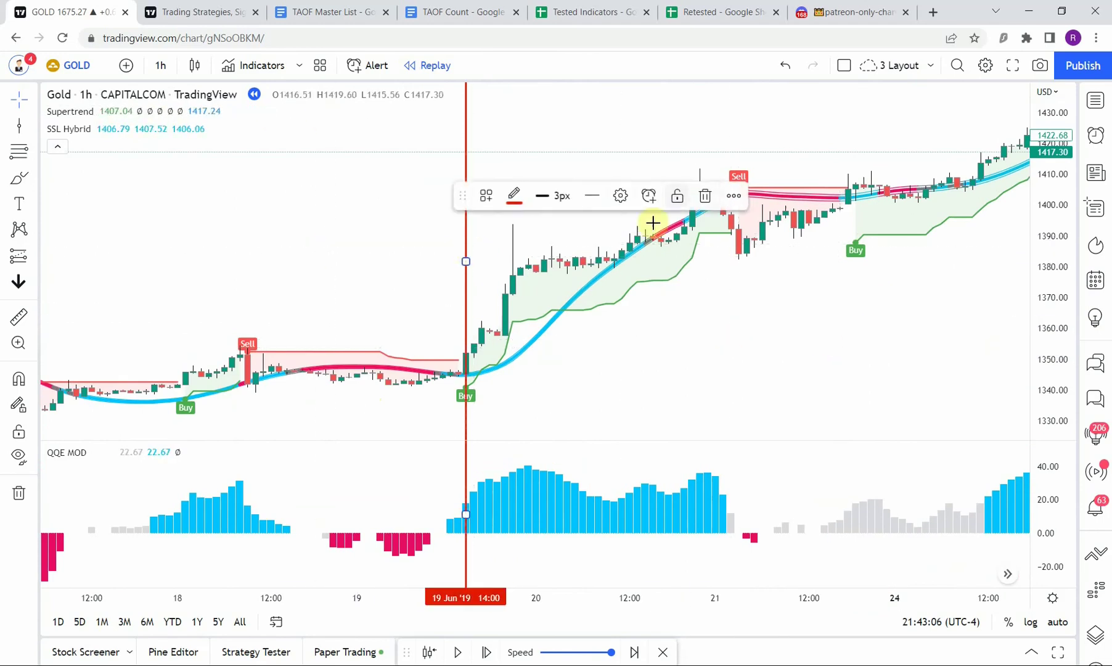
click(705, 195)
drag(611, 337, 620, 340)
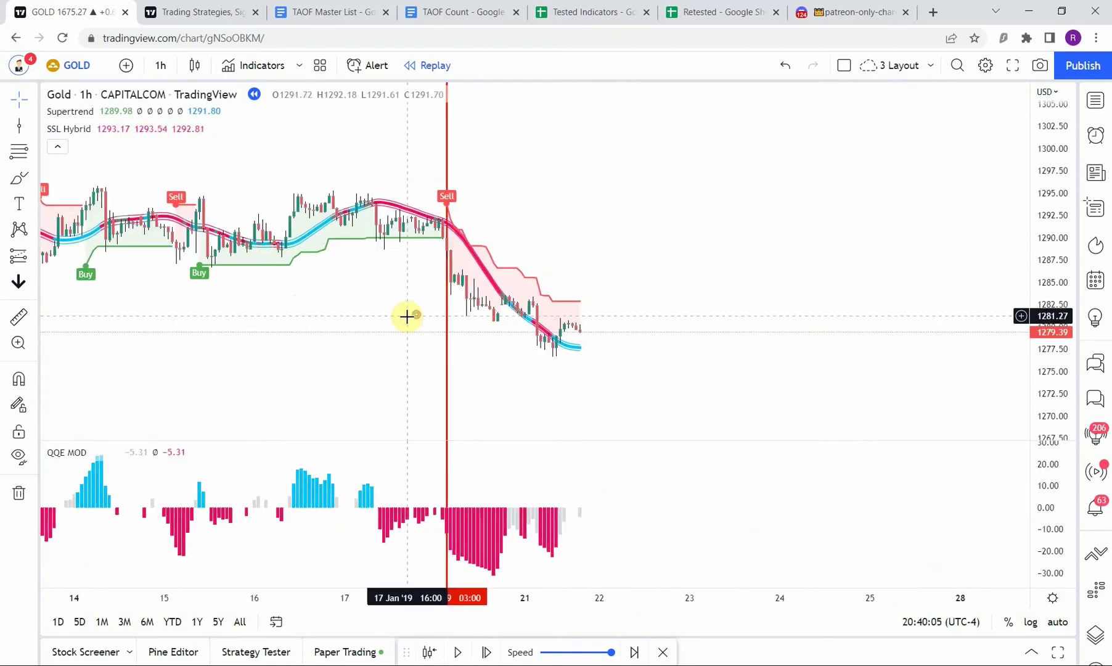
Step: Replay late January to 11 Feb 2019, measuring and marking trades with red lines
click(454, 290)
click(457, 651)
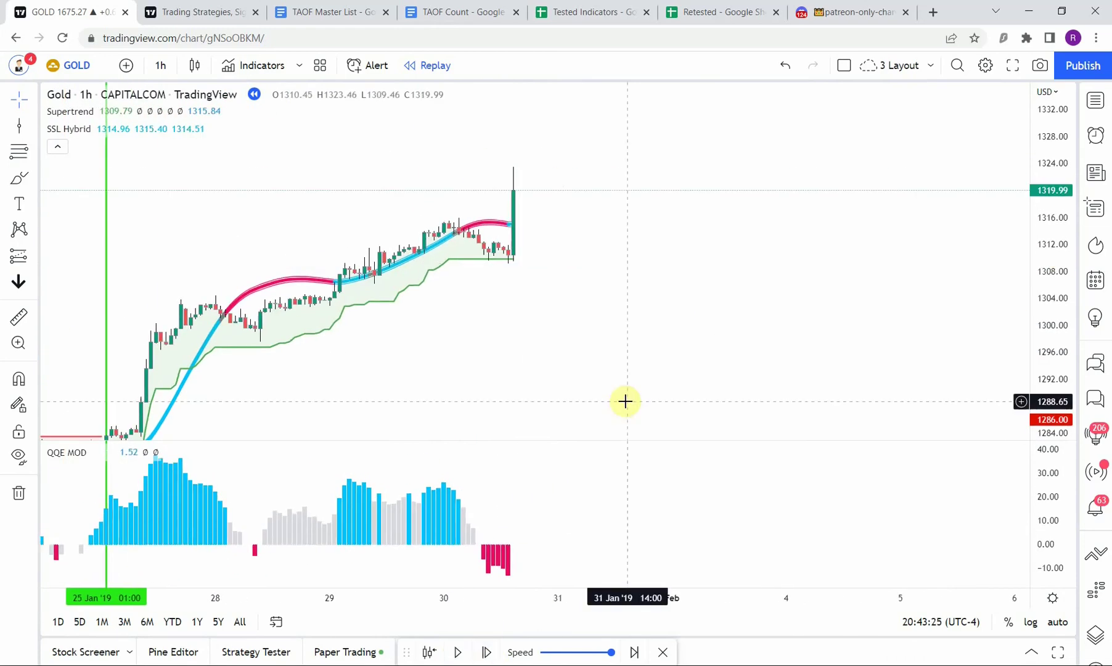
click(461, 651)
click(398, 211)
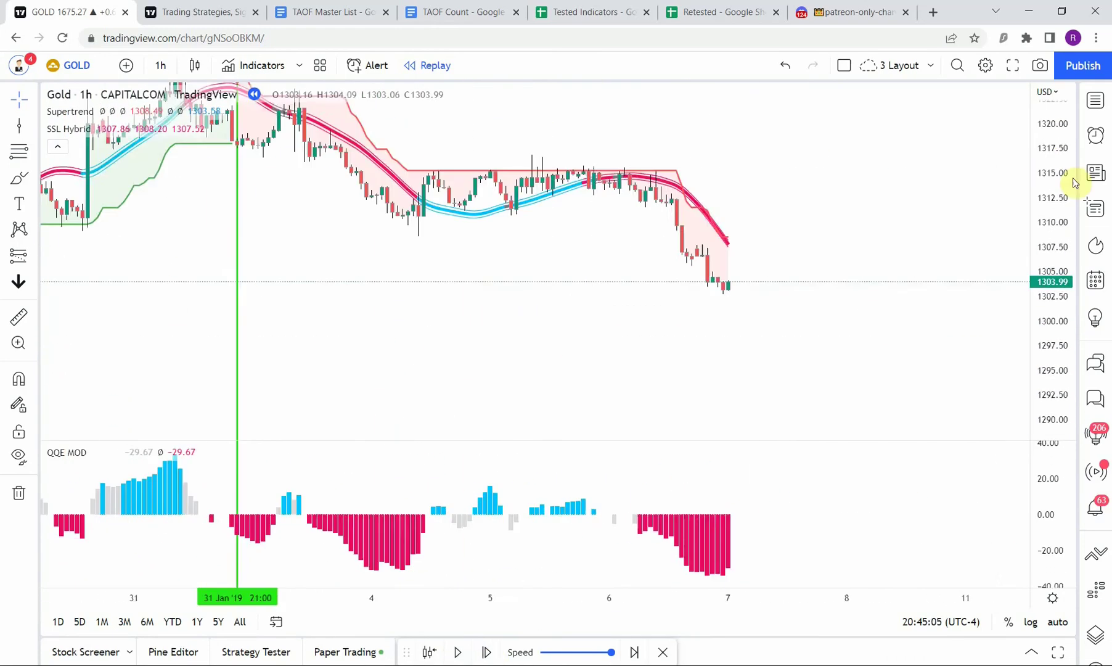
click(489, 291)
click(288, 367)
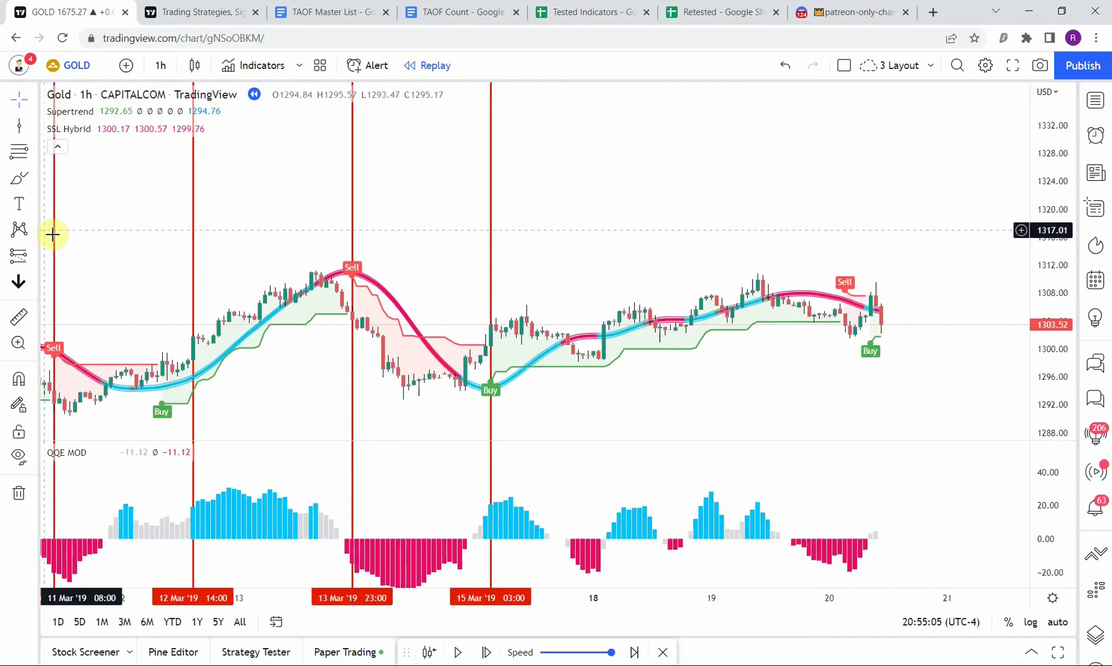
Step: Set the trade tally note to 10 / 2 W, then move to the Discord chat
click(944, 290)
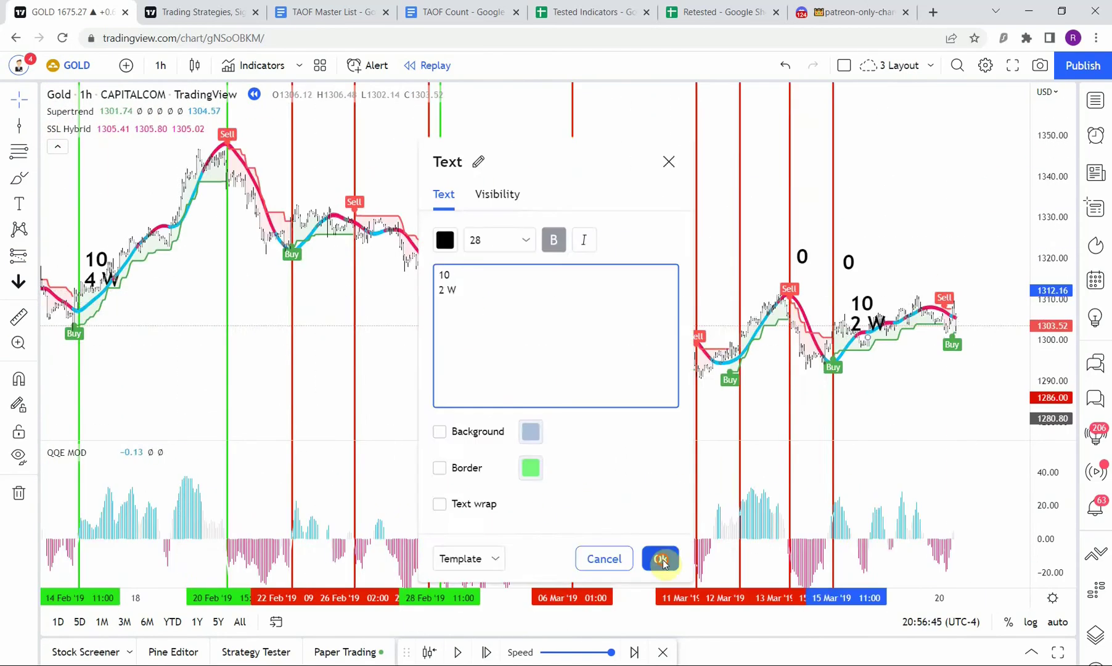
scroll(917, 391, up, 5)
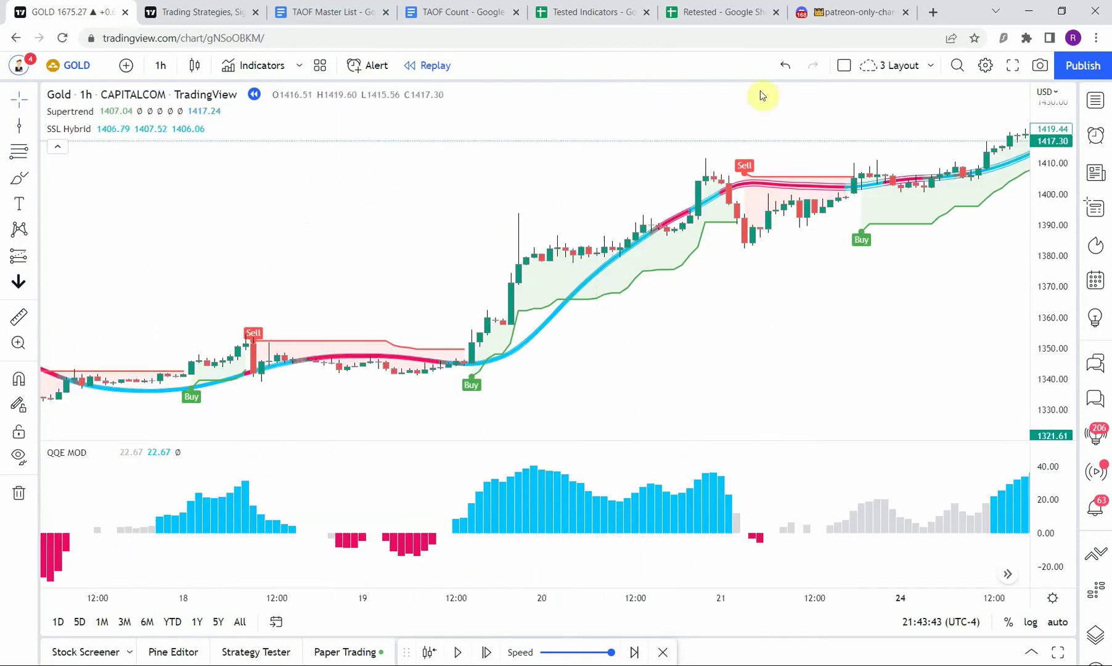
click(802, 12)
scroll(579, 392, up, 5)
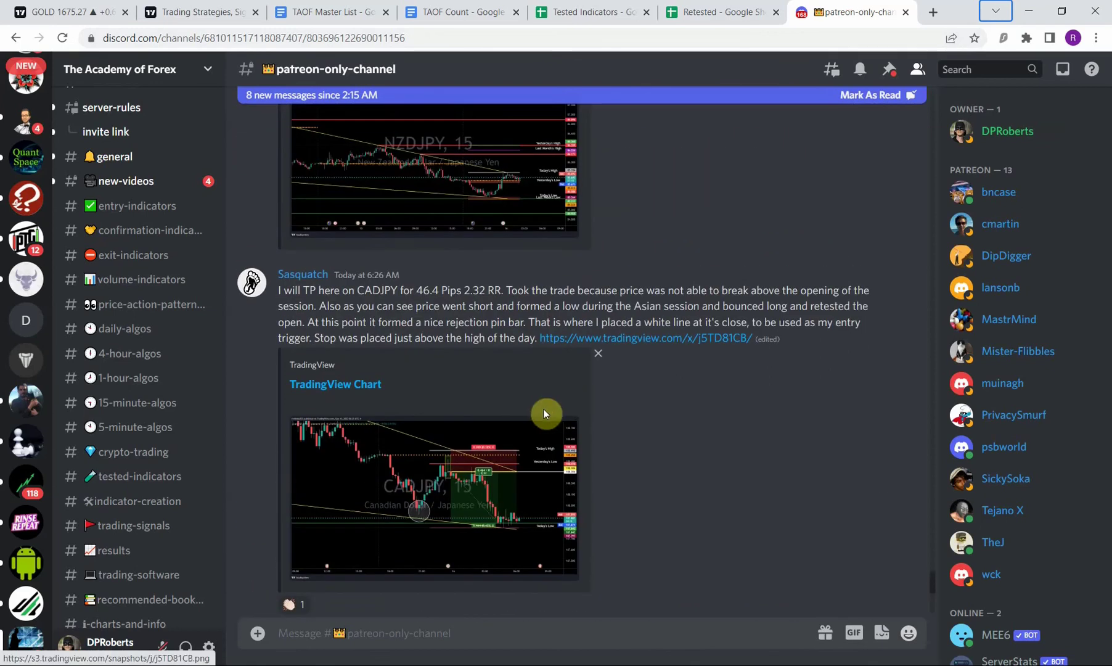
scroll(541, 422, up, 3)
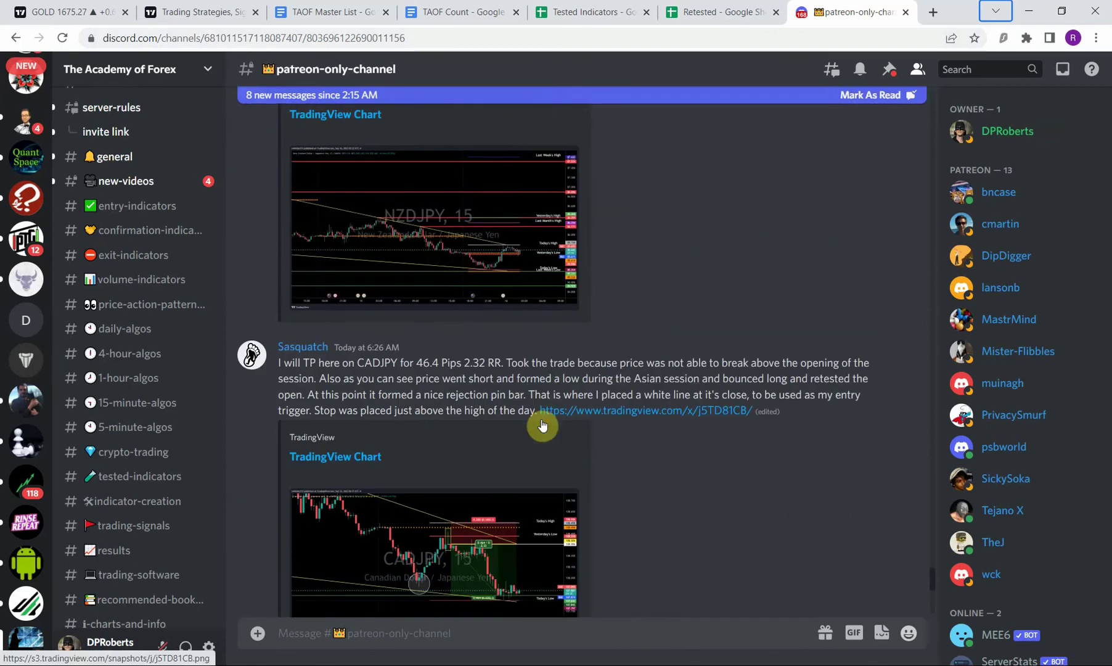
scroll(591, 289, up, 3)
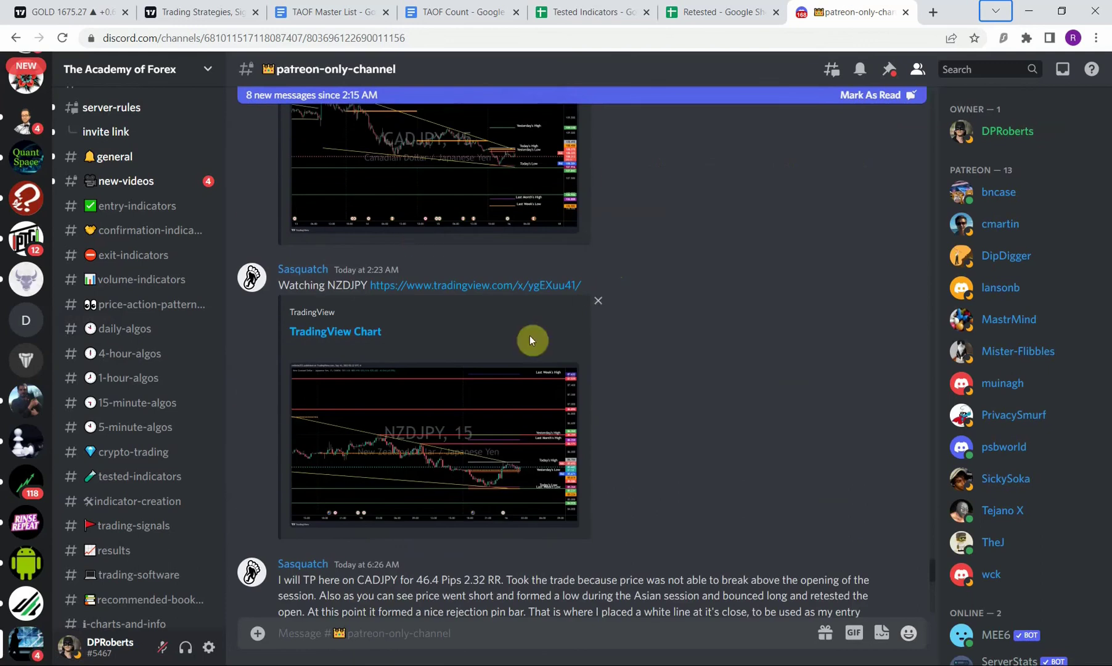
scroll(685, 380, up, 3)
scroll(665, 379, down, 3)
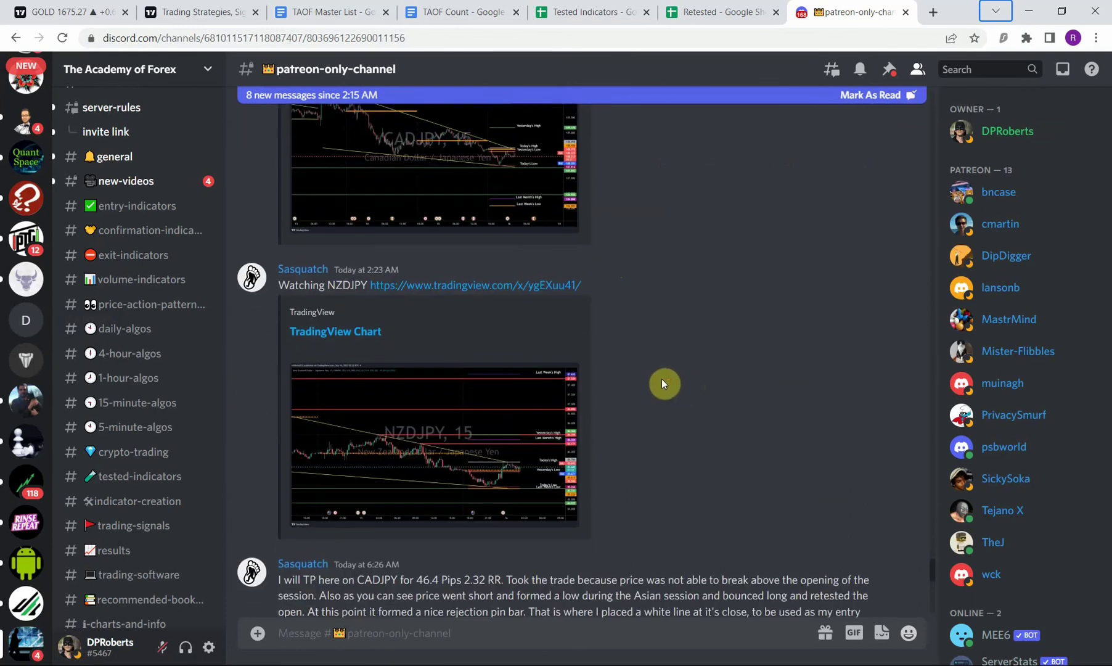
click(885, 96)
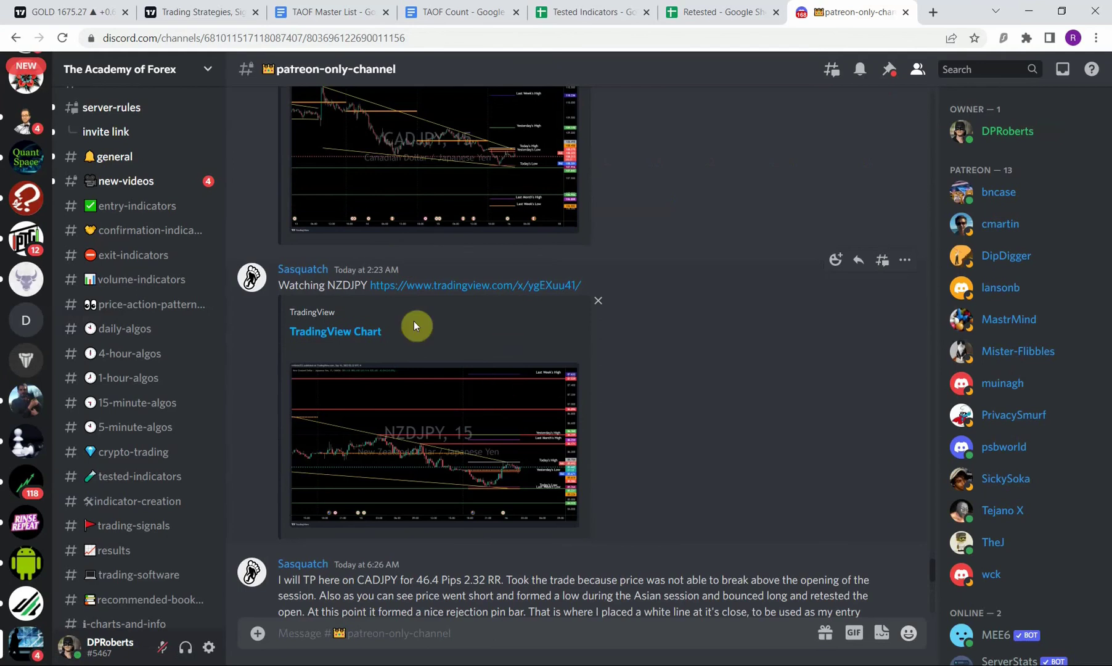
scroll(689, 385, up, 2)
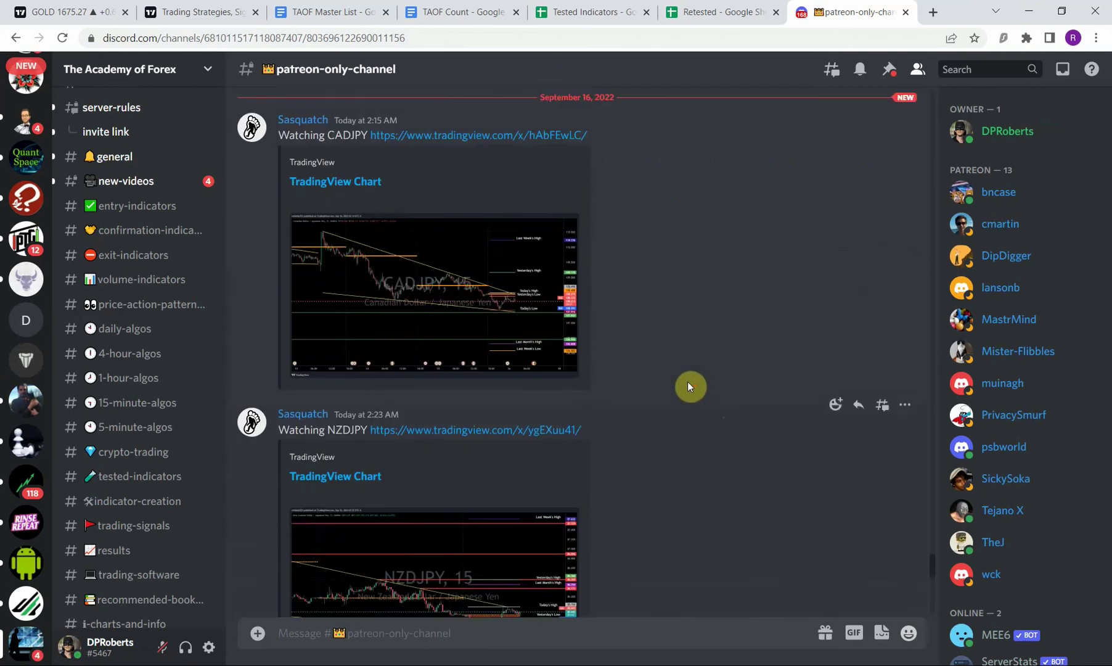
scroll(689, 385, down, 1)
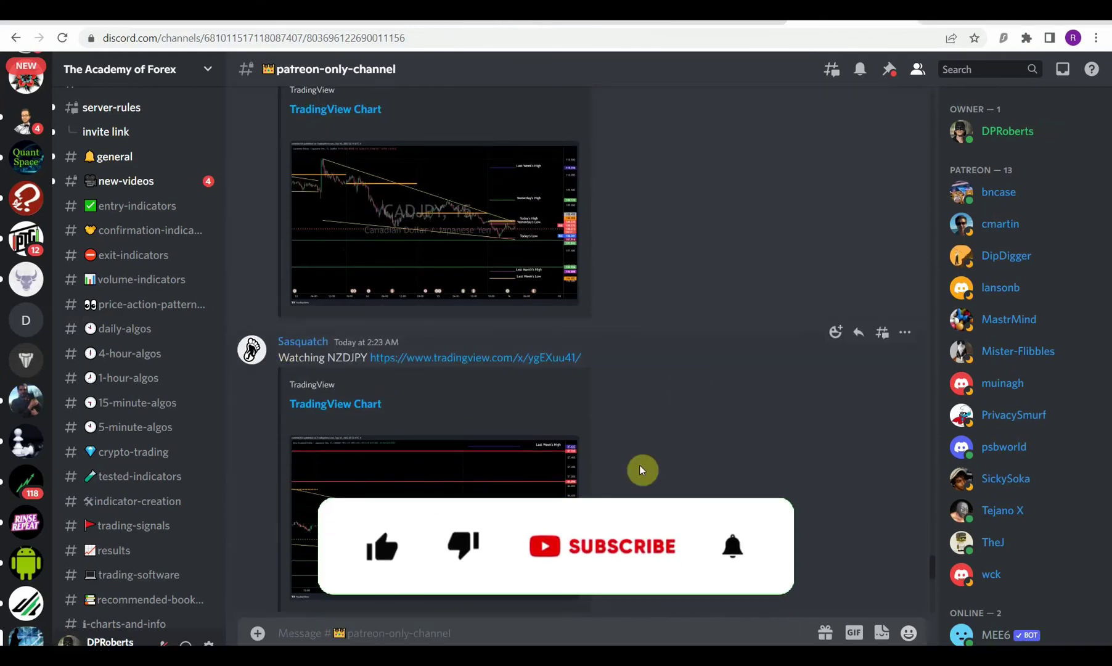
scroll(650, 452, up, 2)
scroll(650, 450, down, 2)
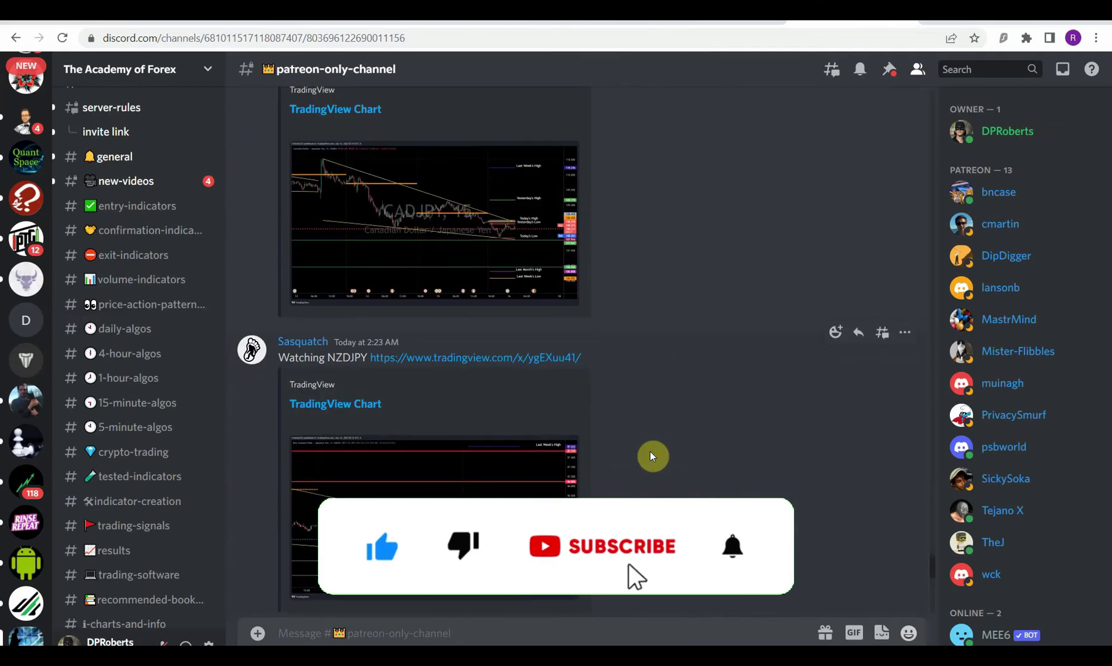
scroll(650, 450, up, 2)
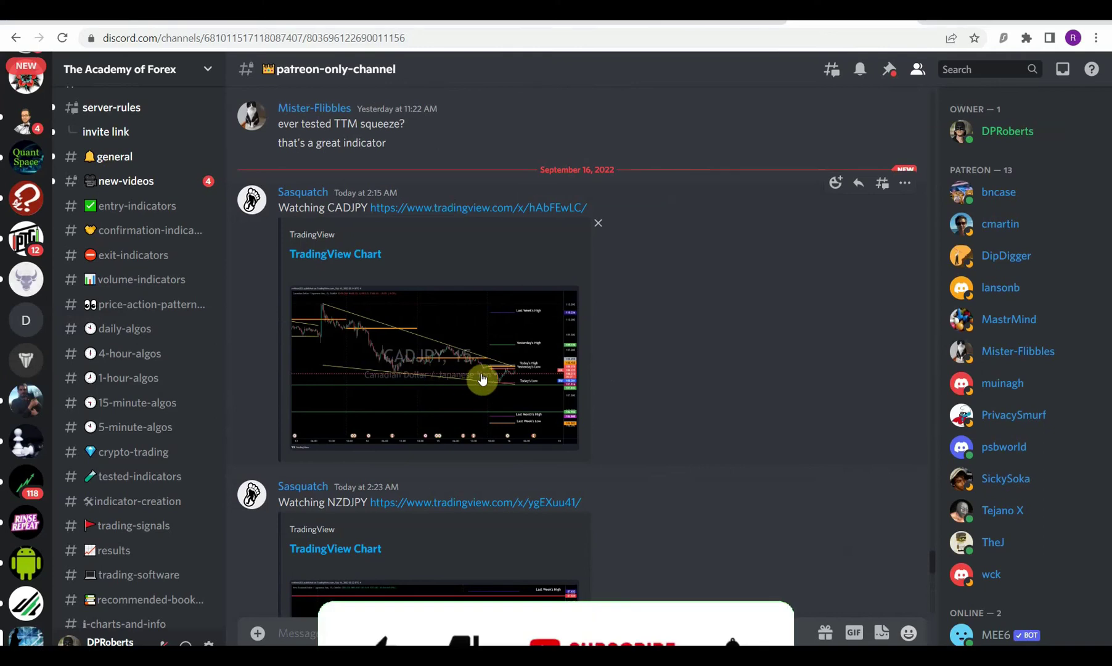
scroll(627, 411, down, 7)
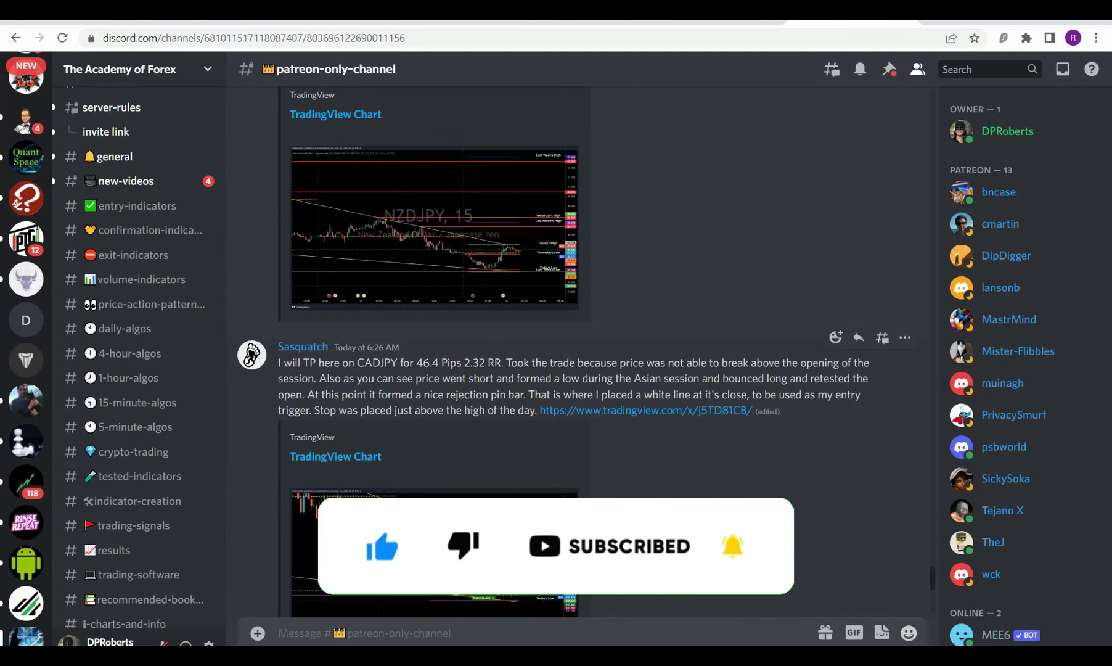
scroll(643, 499, down, 3)
scroll(466, 479, up, 1)
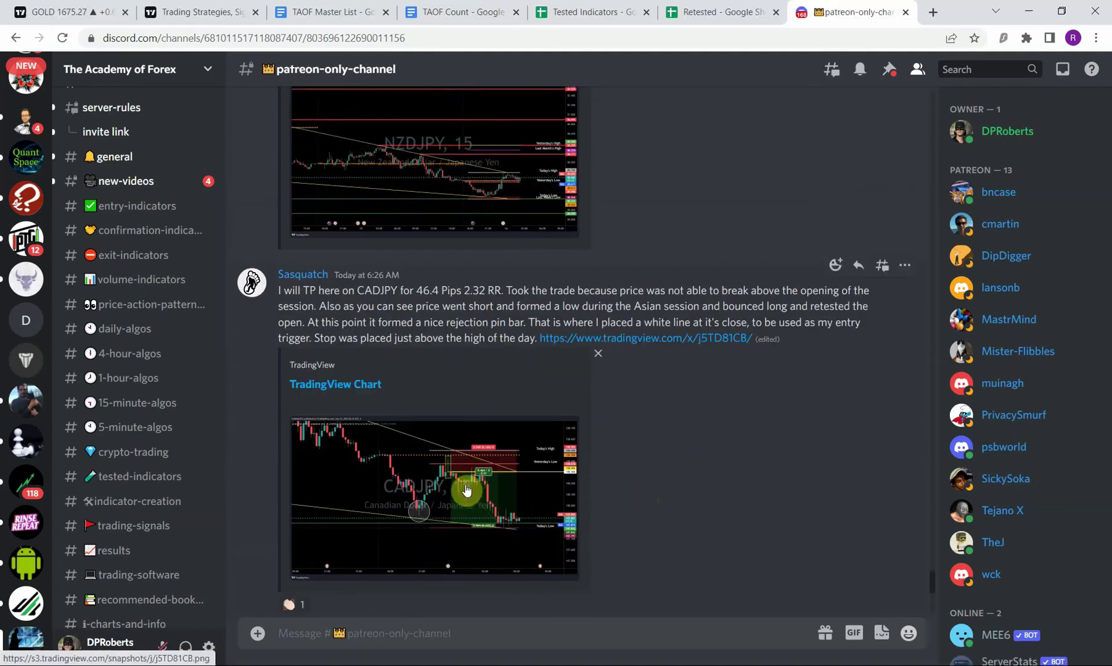
Step: View the enlarged CADJPY trade chart, close it, and scroll through the channel
click(487, 525)
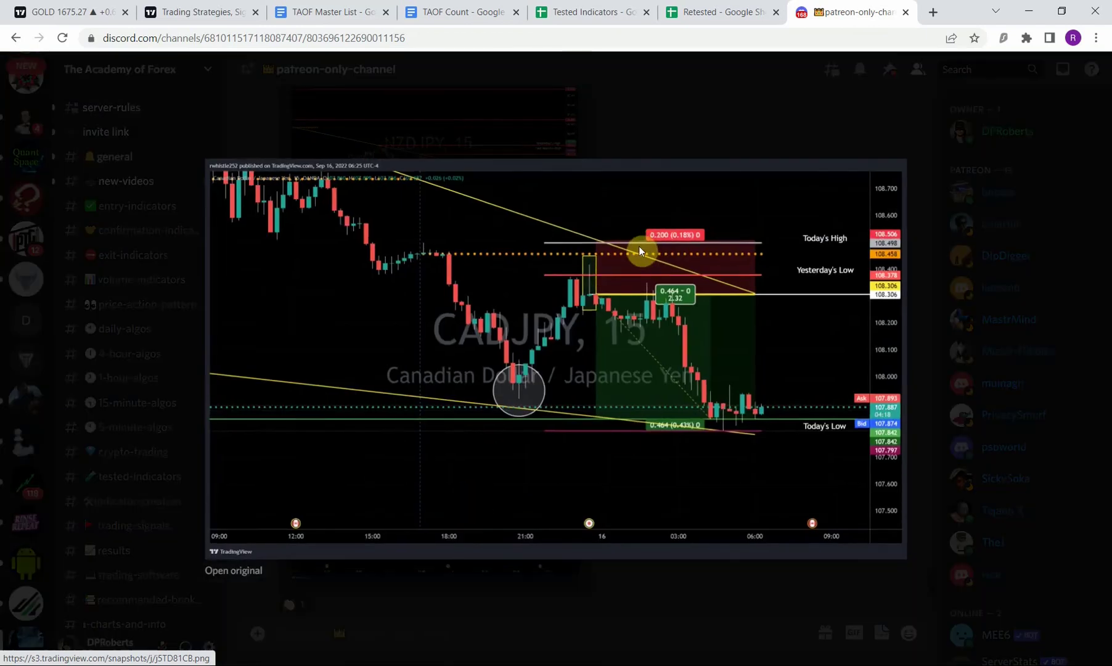
click(625, 128)
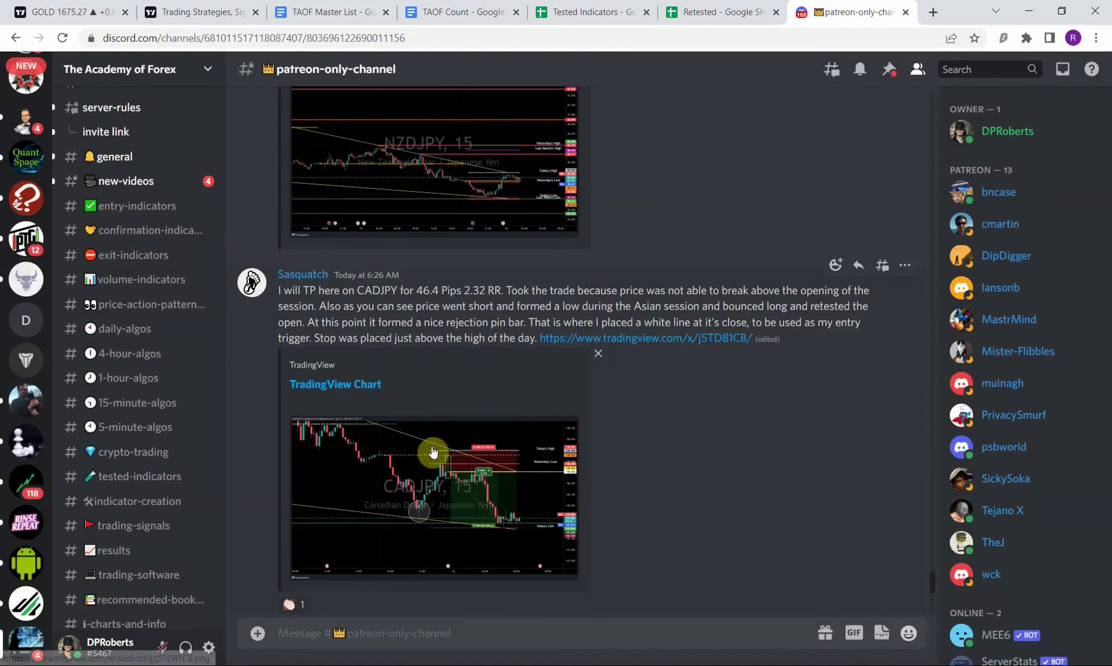
scroll(417, 452, up, 10)
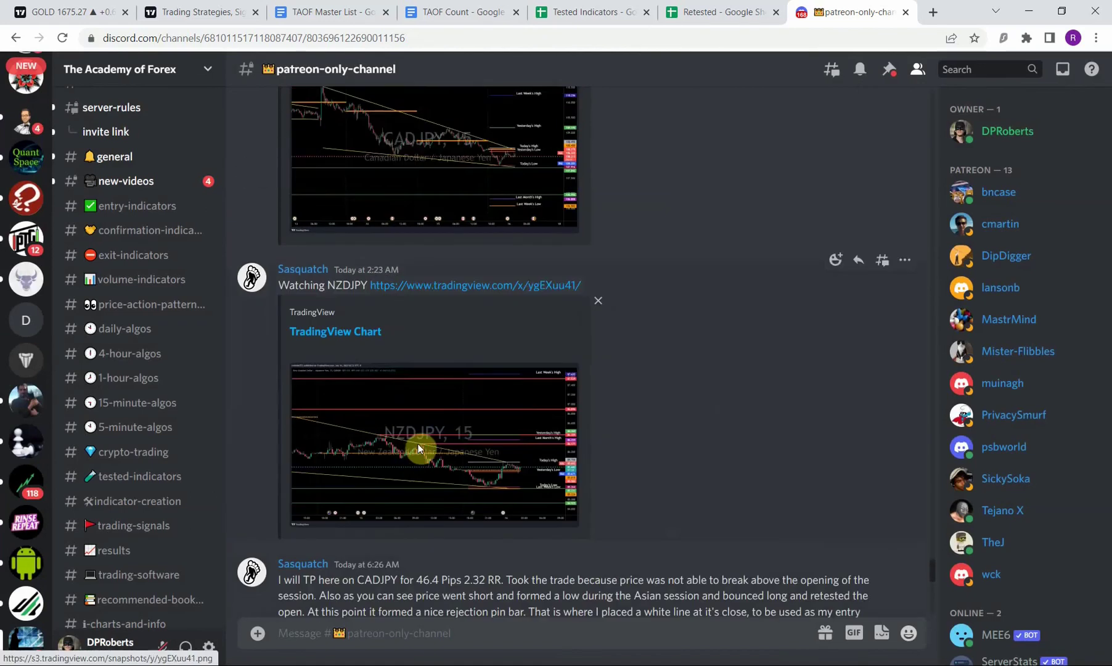
scroll(476, 456, down, 5)
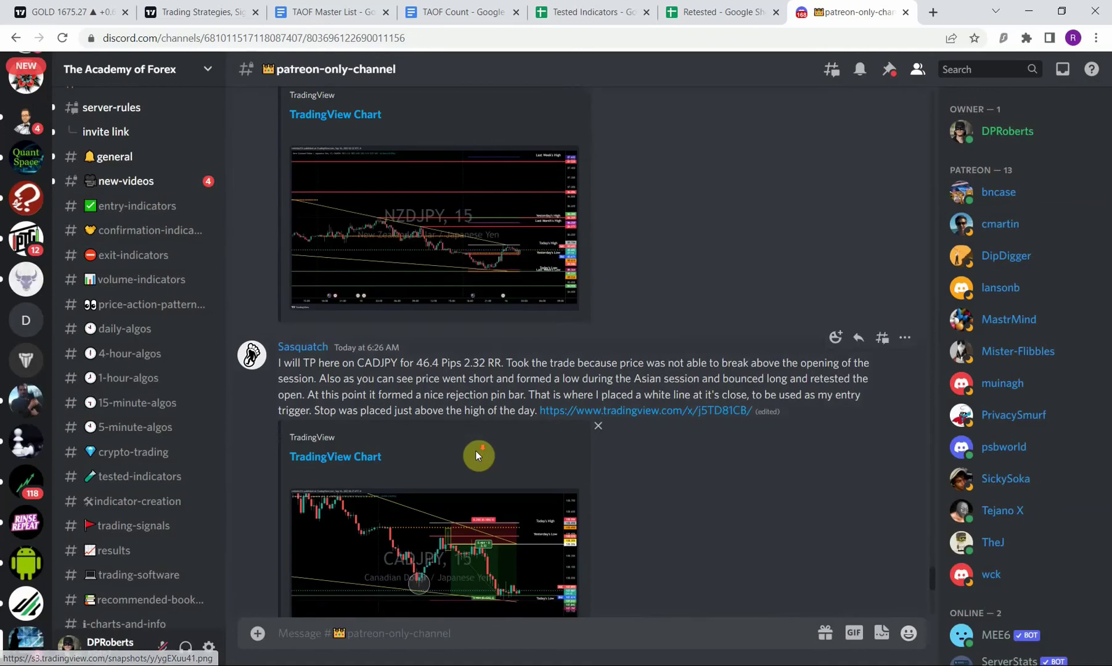
scroll(476, 453, down, 4)
scroll(482, 432, down, 3)
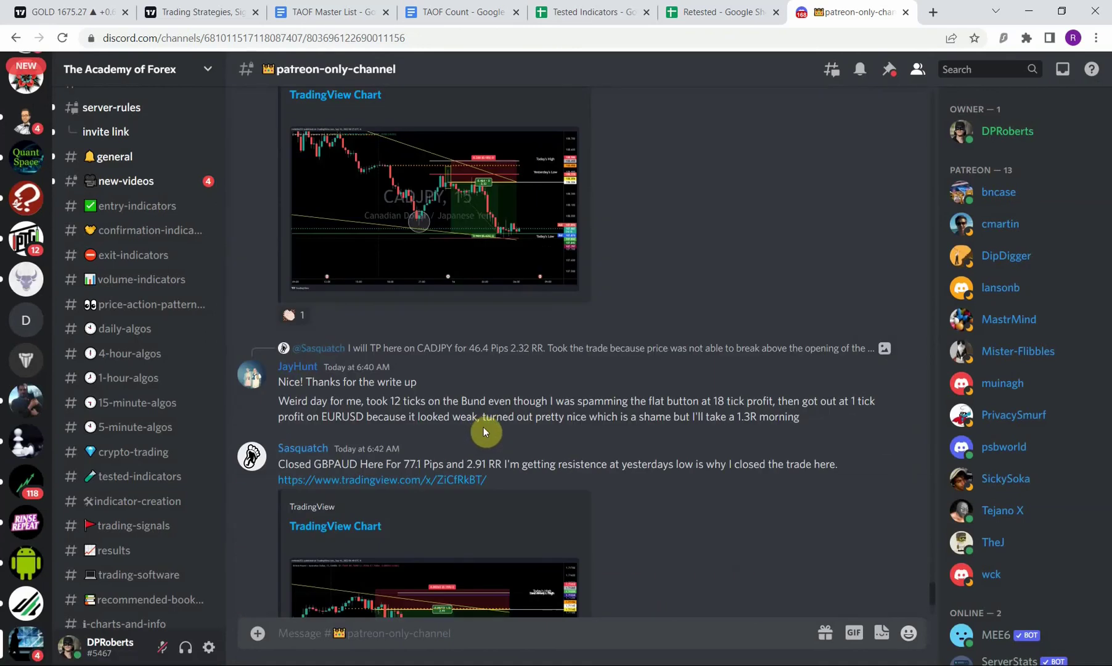
scroll(484, 432, down, 4)
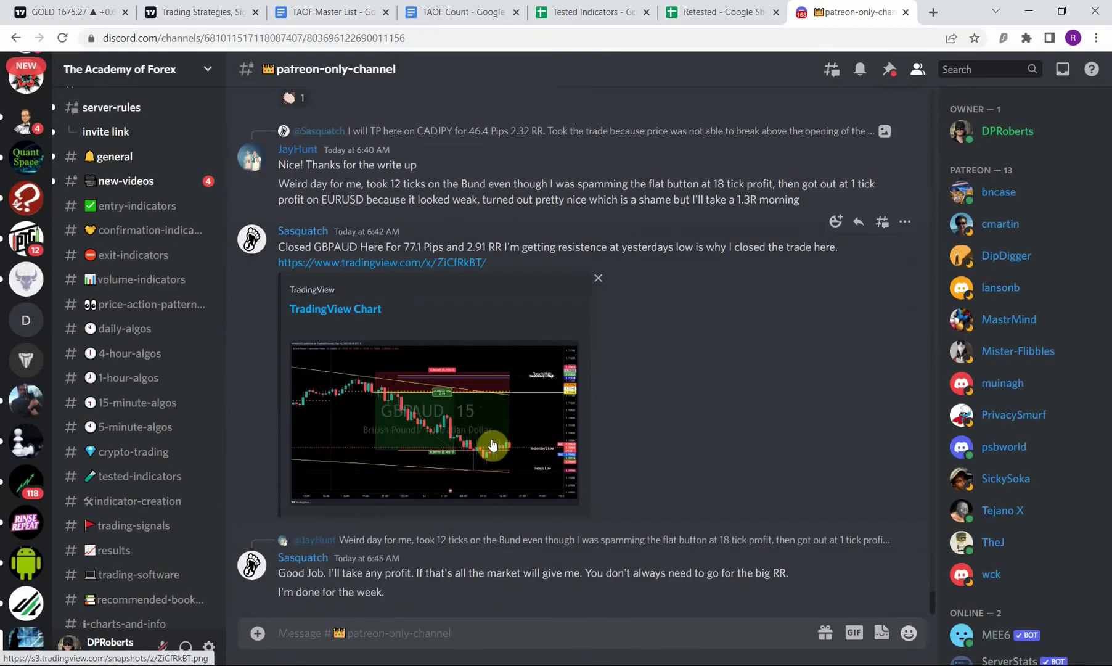
scroll(492, 445, up, 10)
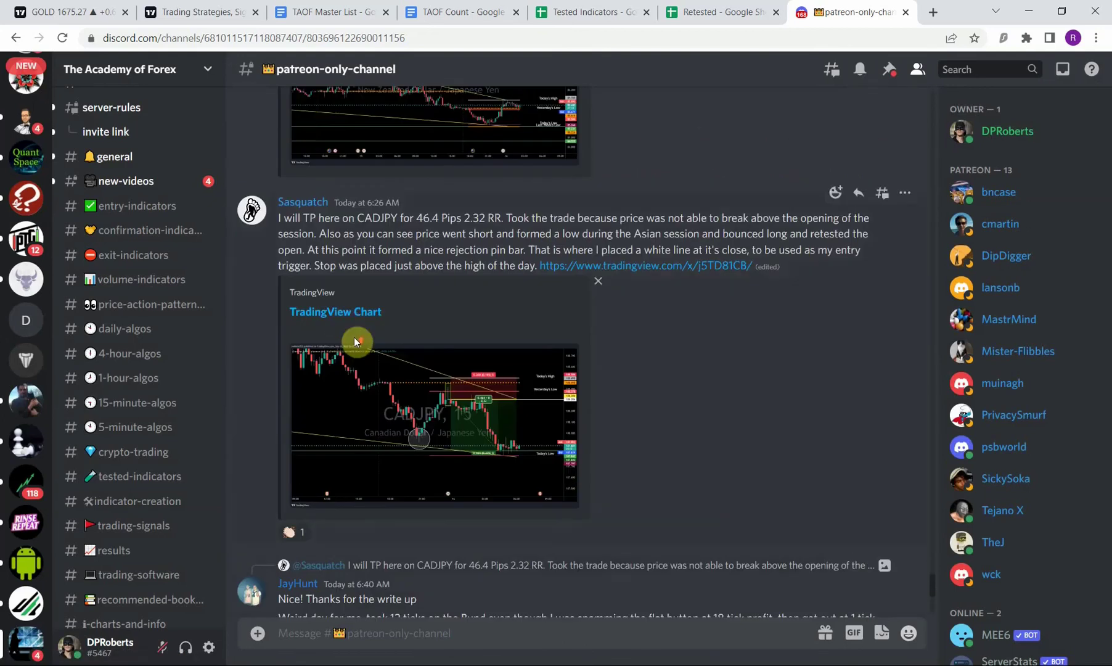
scroll(356, 338, up, 10)
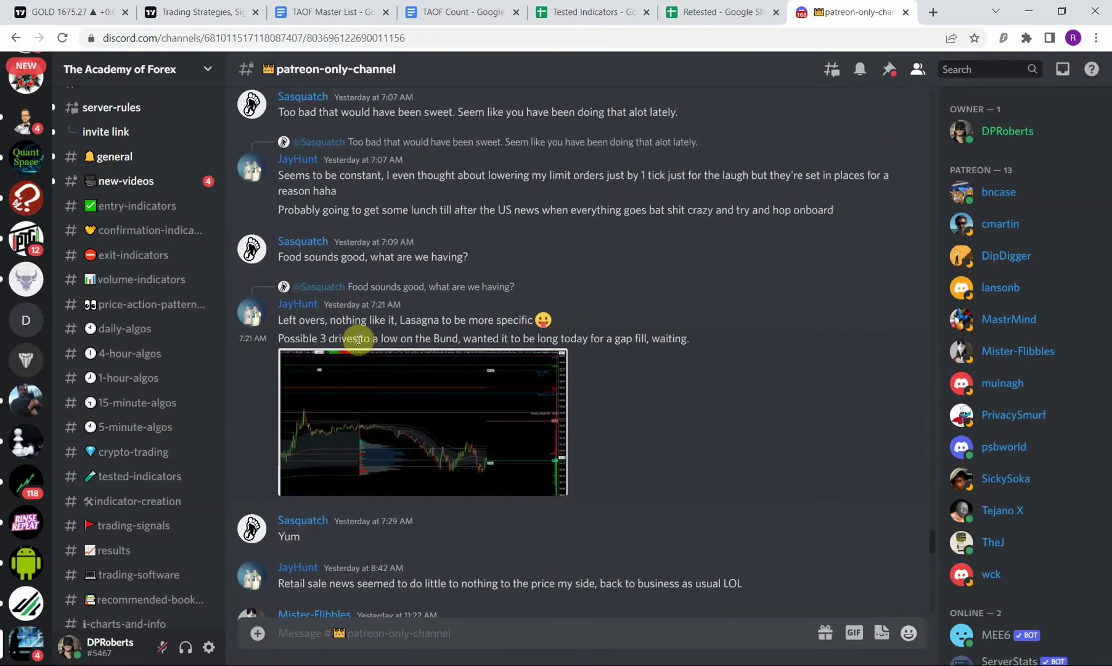
Step: View the enlarged Bund chart screenshot, close it, and scroll the channel further
click(355, 381)
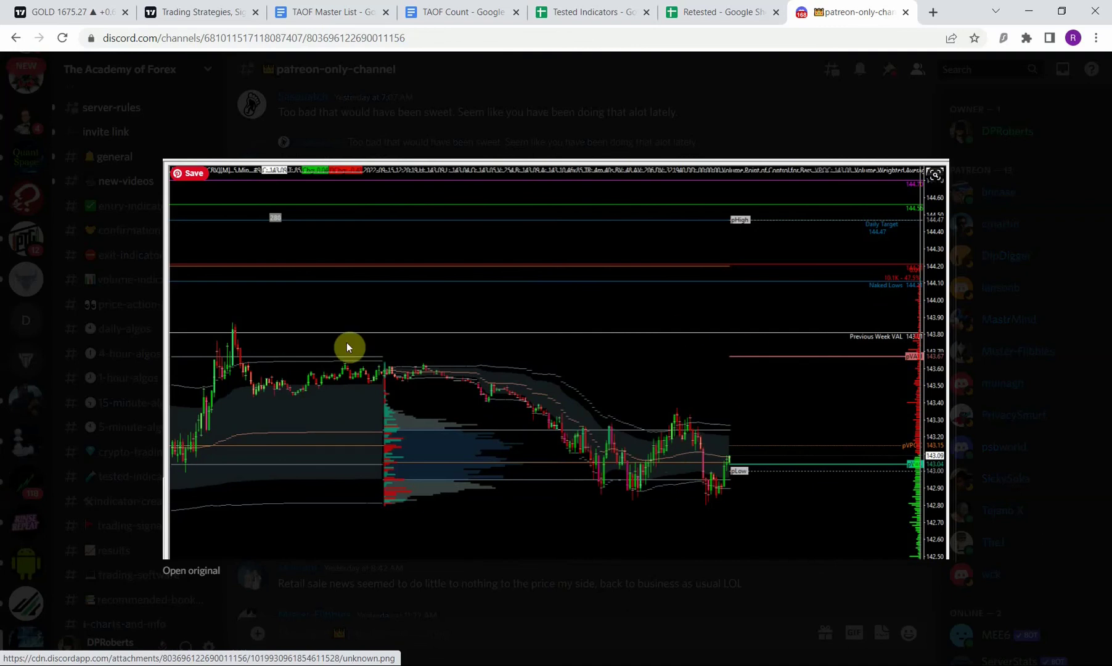
click(505, 127)
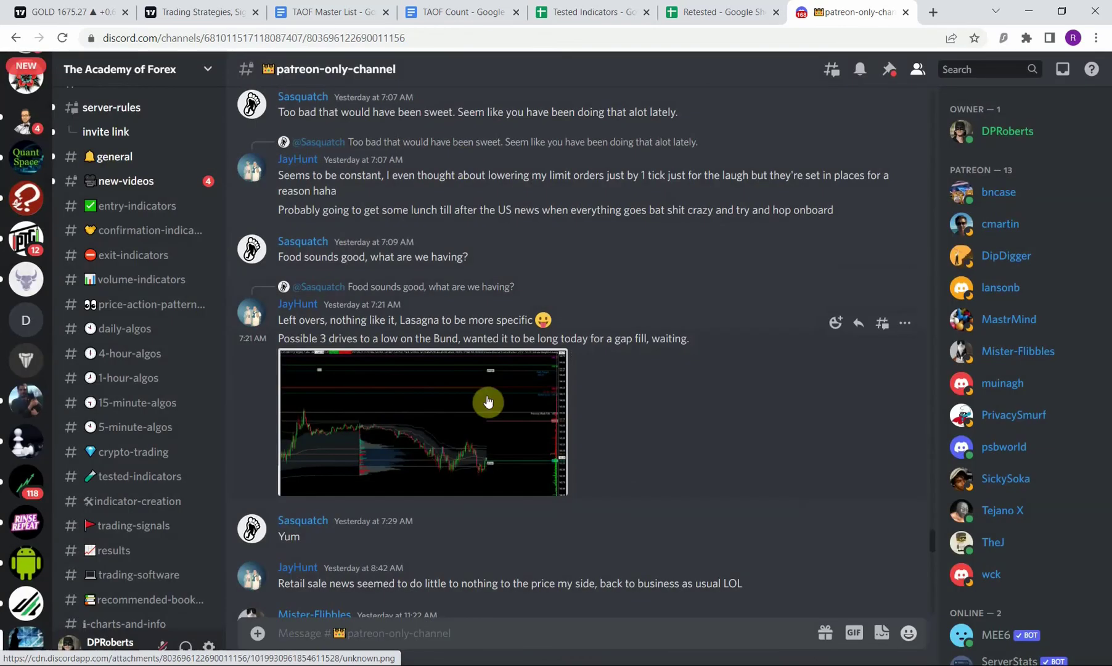
scroll(621, 421, up, 3)
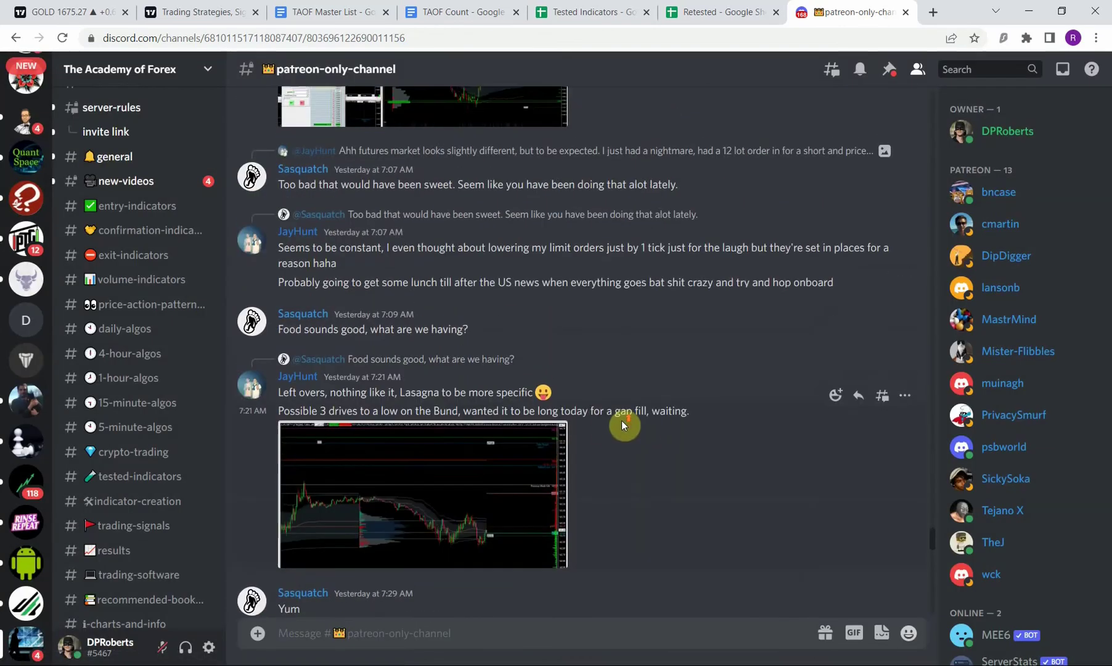
scroll(621, 420, up, 6)
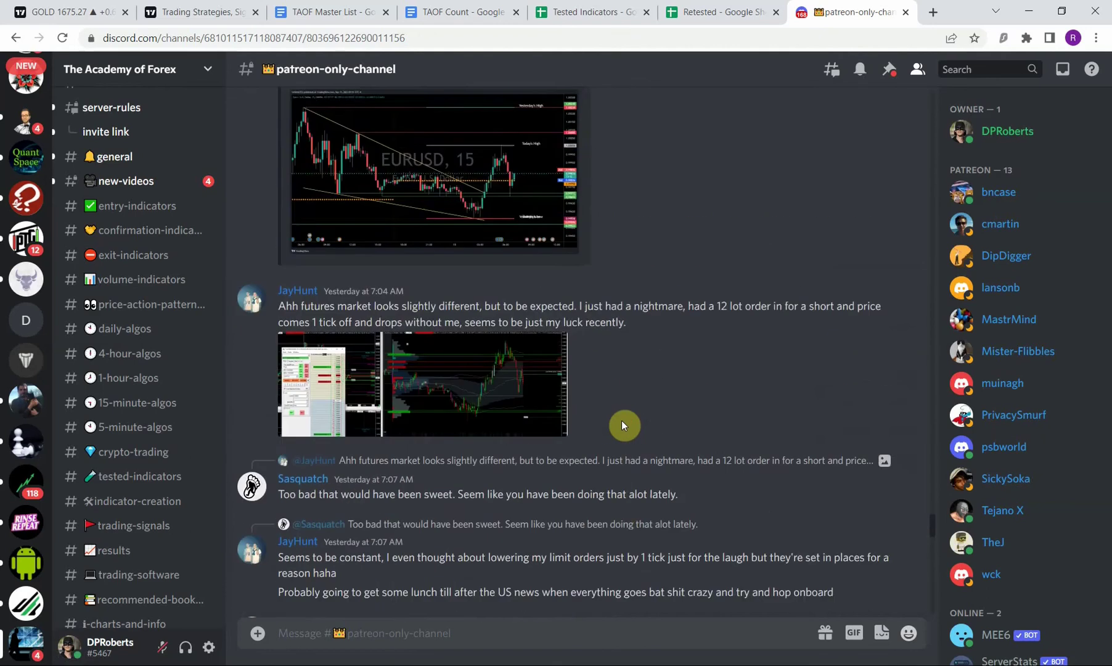
scroll(622, 421, down, 6)
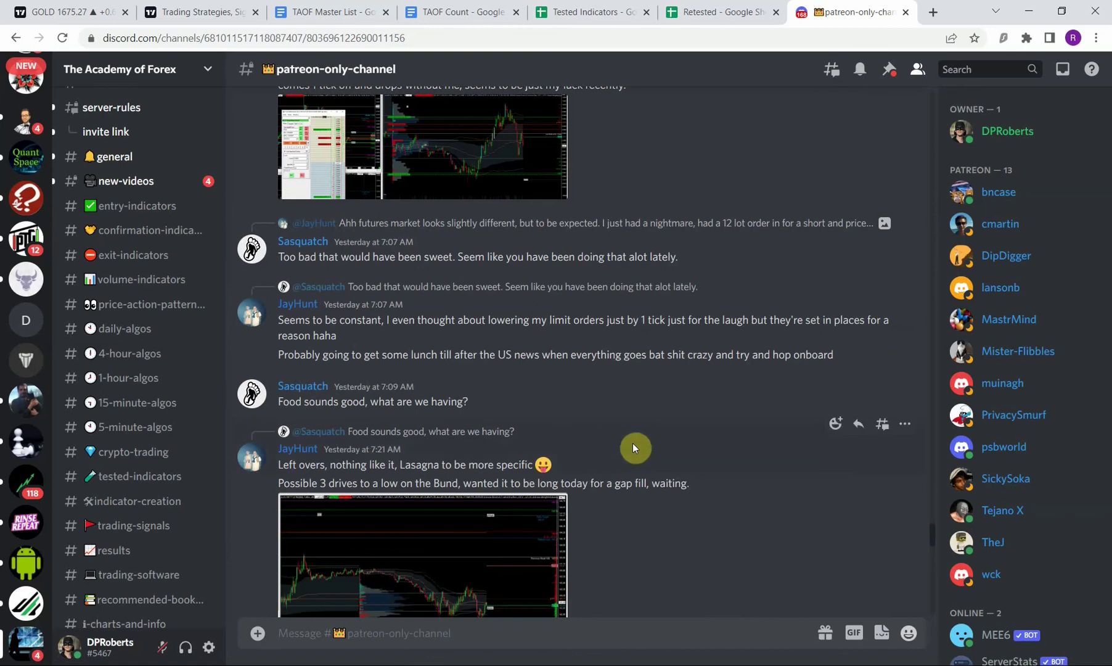
scroll(633, 432, up, 1)
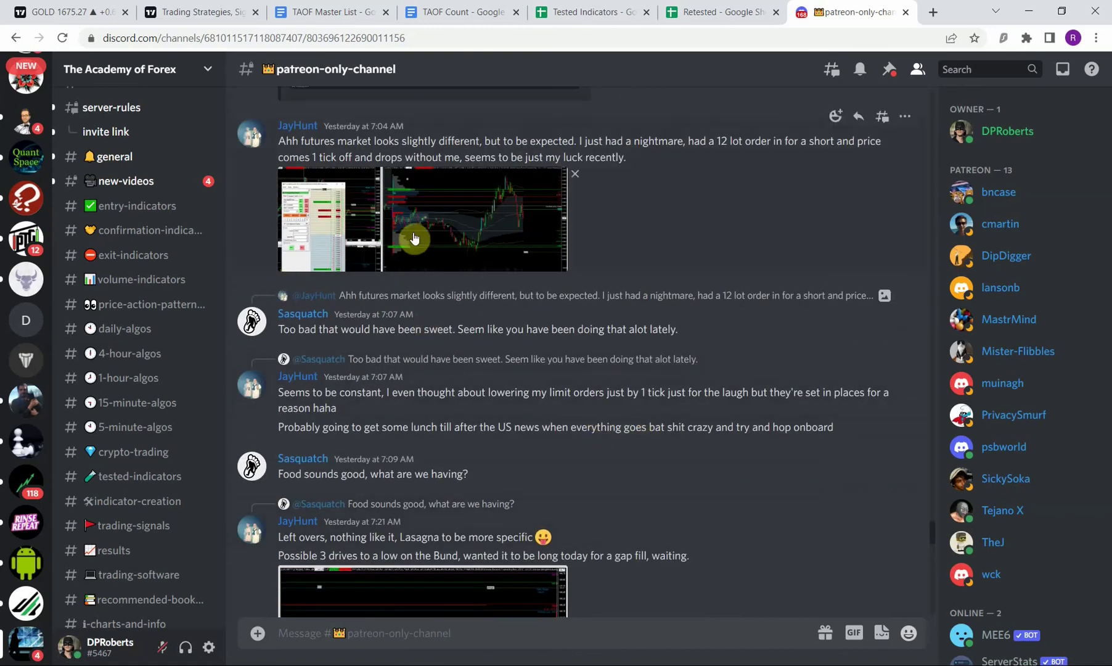
Step: Return to the Gold 1h chart showing 50 trades: 15 W $3000, 35 L $3500, $500 loss
click(58, 12)
scroll(448, 357, left, 10)
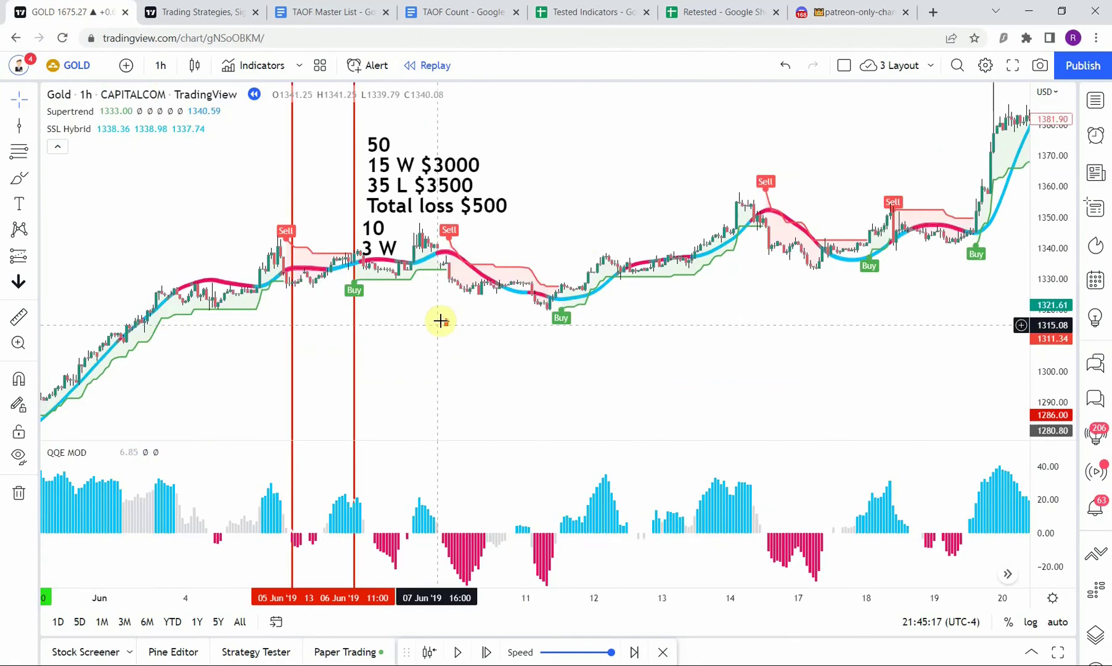
scroll(584, 241, left, 3)
Step: Shift the 50-trade tally note further right and pan the chart around it
drag(454, 164, 556, 156)
click(583, 340)
drag(583, 340, 561, 408)
scroll(517, 401, up, 3)
drag(472, 395, 599, 456)
Step: Raise the tally note above the candles, clear of the 10 / 3 W note, and settle the view
click(445, 196)
drag(437, 377, 437, 417)
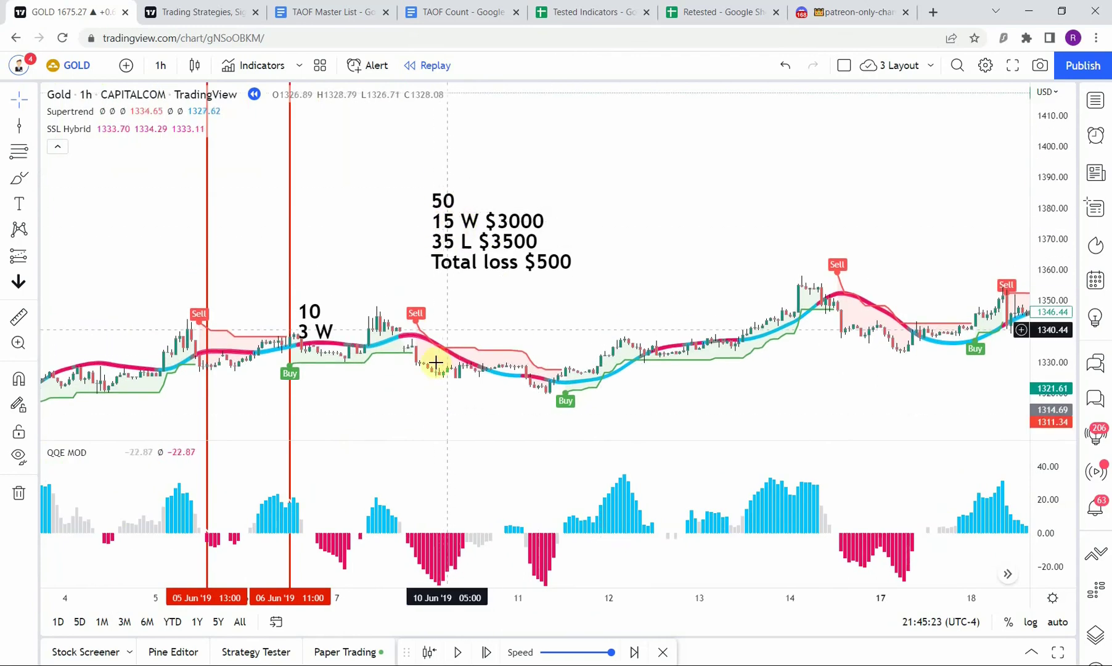
drag(524, 327, 523, 331)
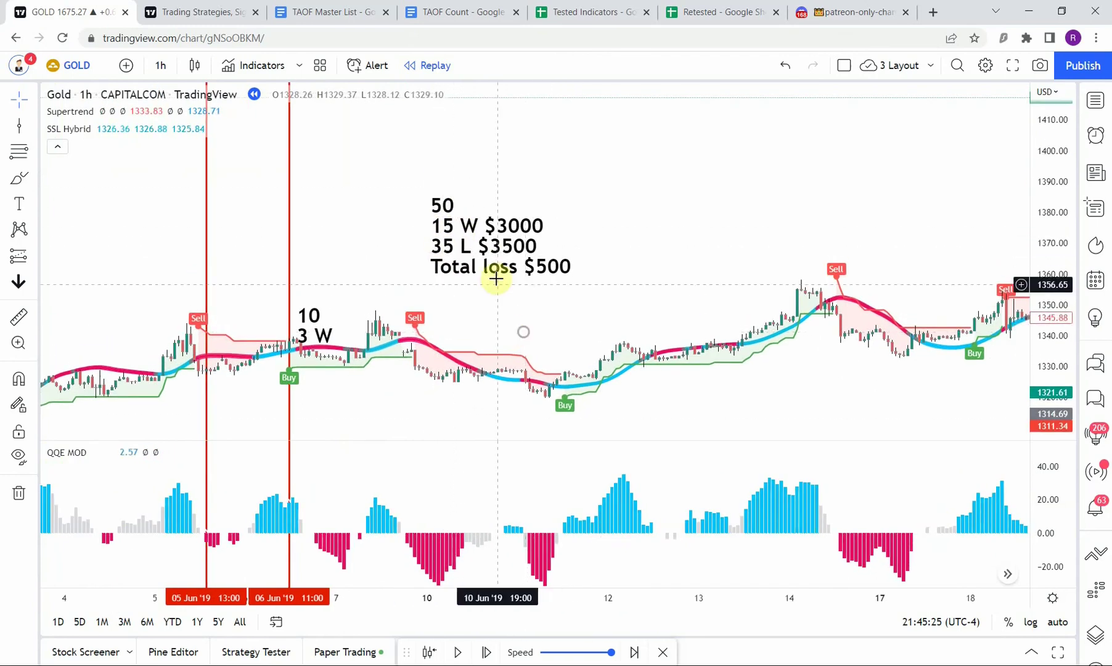
drag(480, 262, 479, 242)
click(514, 317)
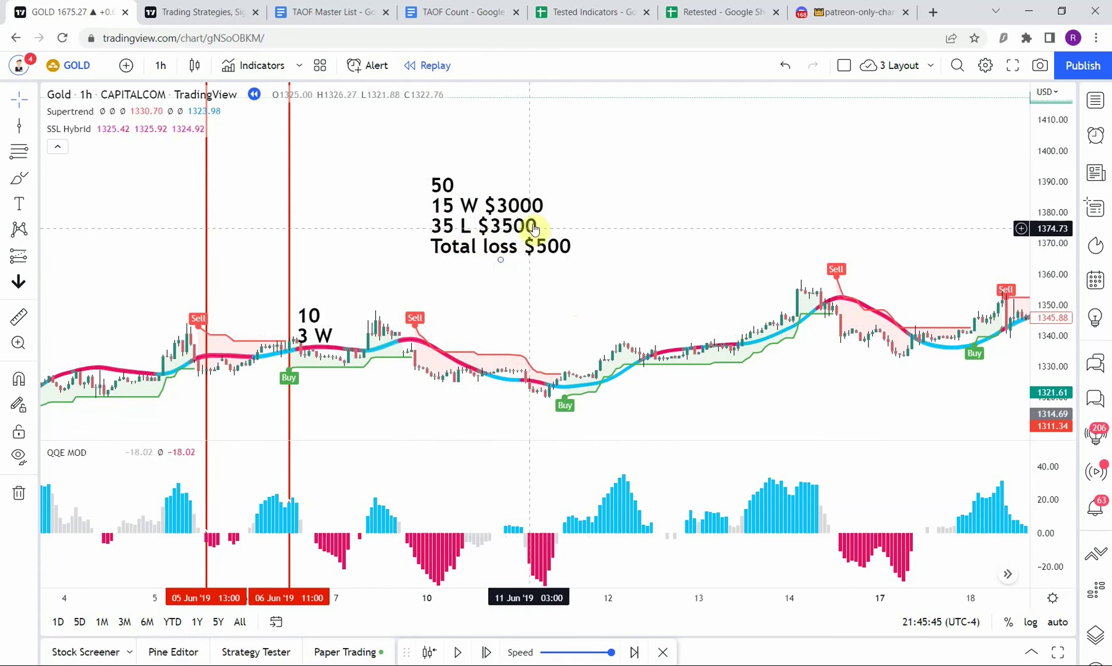
drag(524, 318, 516, 310)
mouse_move(464, 251)
mouse_down()
mouse_move(459, 268)
mouse_move(472, 253)
mouse_move(464, 229)
mouse_up()
drag(516, 335, 513, 330)
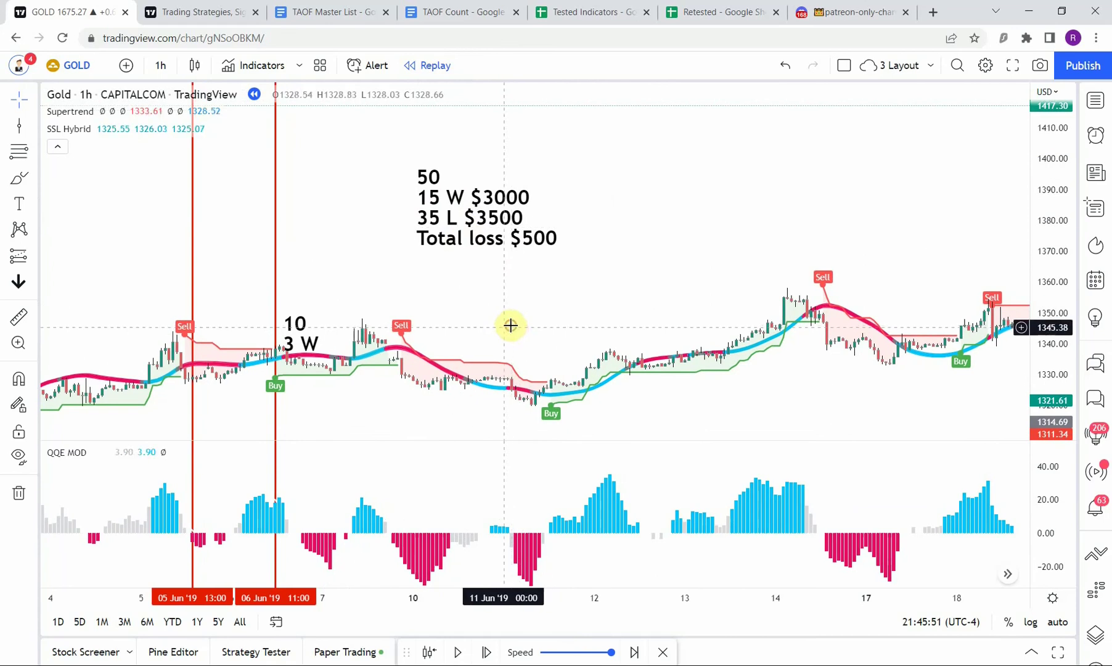
drag(330, 426, 343, 401)
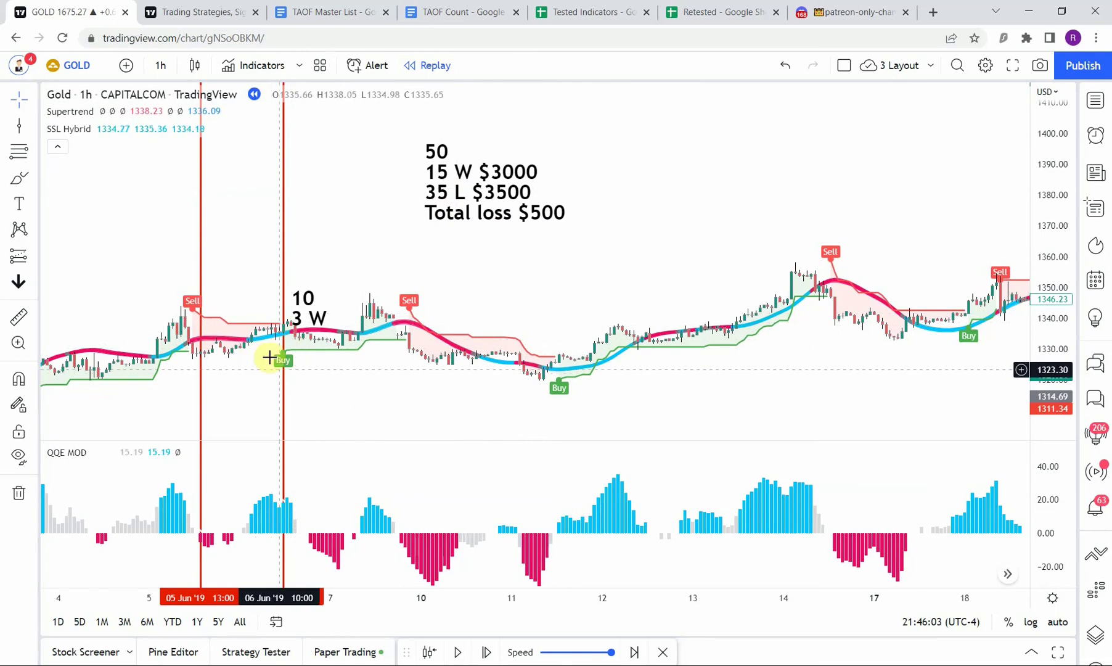
drag(340, 397, 340, 401)
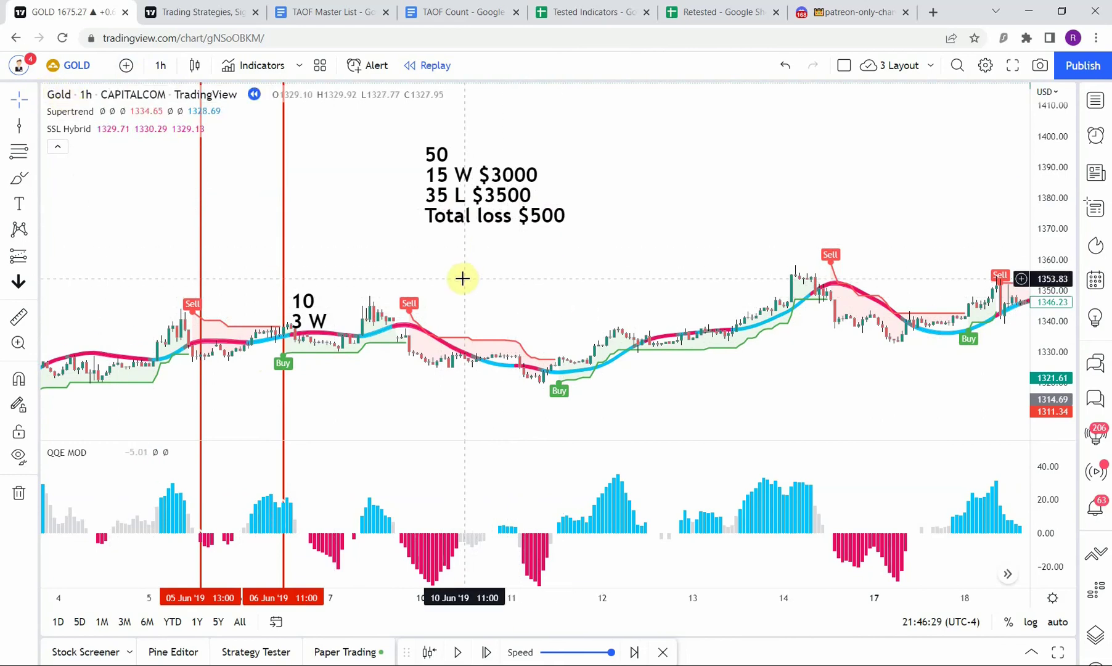
mouse_move(462, 279)
mouse_down()
mouse_move(534, 276)
mouse_move(536, 300)
mouse_move(471, 285)
mouse_move(481, 266)
mouse_move(472, 206)
mouse_move(447, 219)
mouse_move(535, 299)
mouse_up()
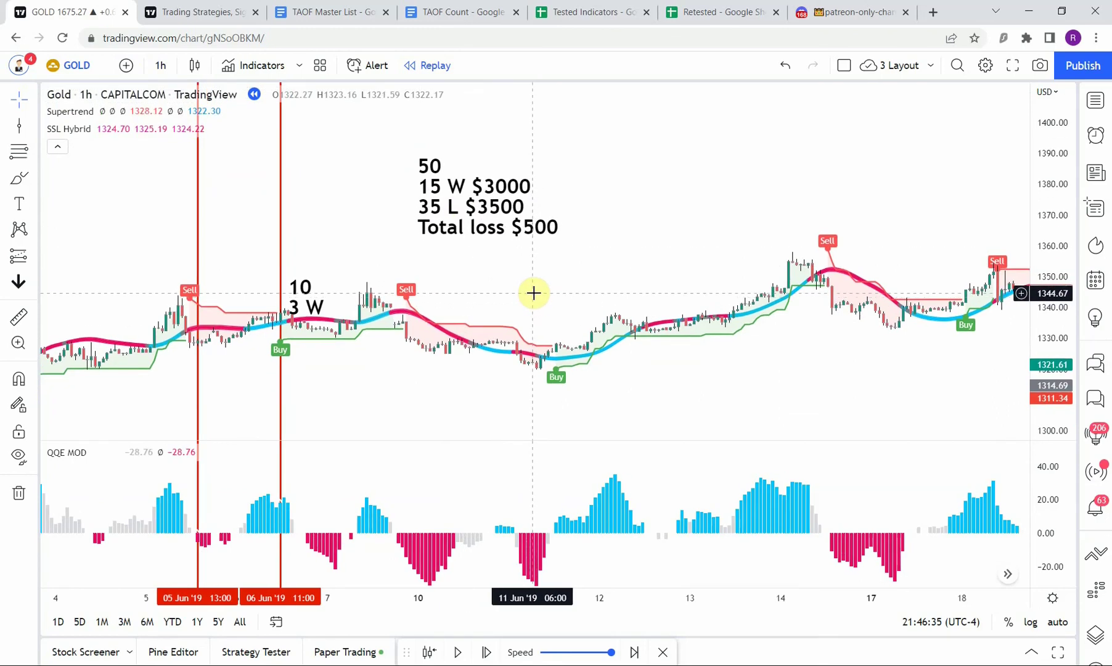